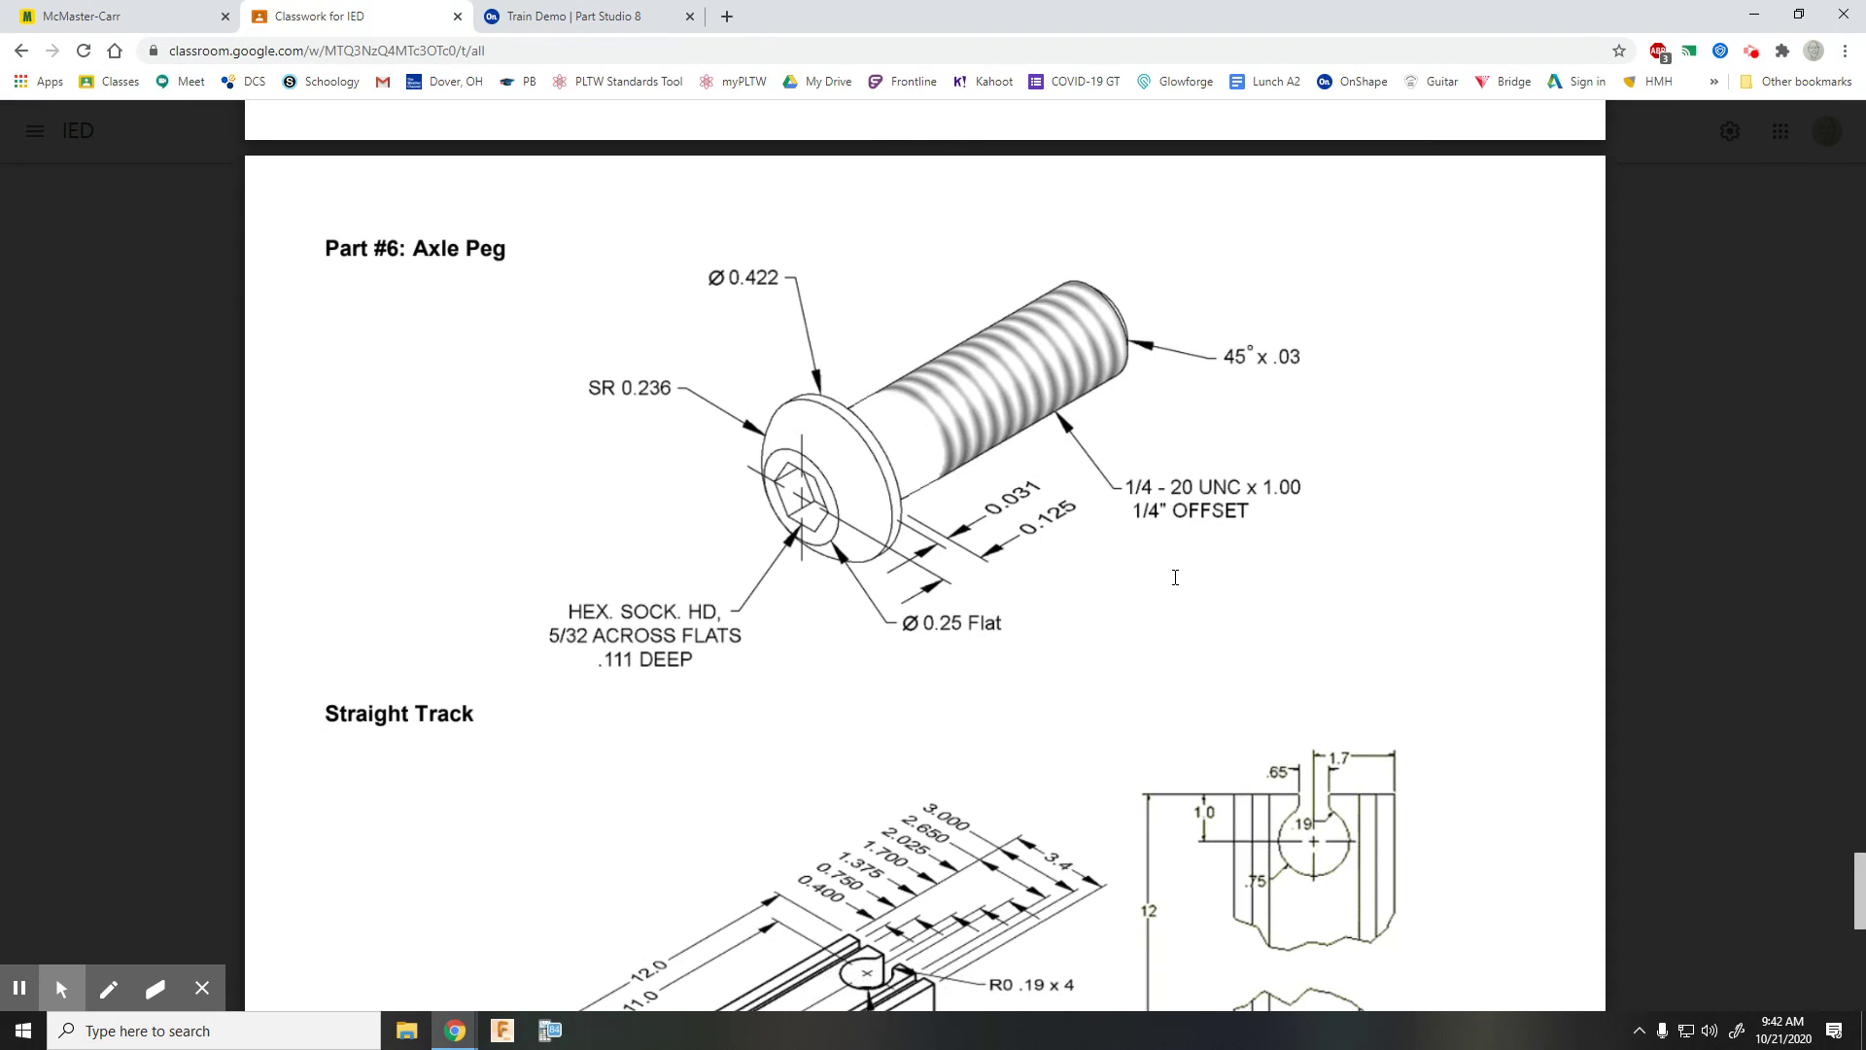
# - Recheck the Axle Peg's 1/4-20 UNC x 1.00 thread callout in the PDF, then return to McMaster-Carr
pyautogui.click(68, 8)
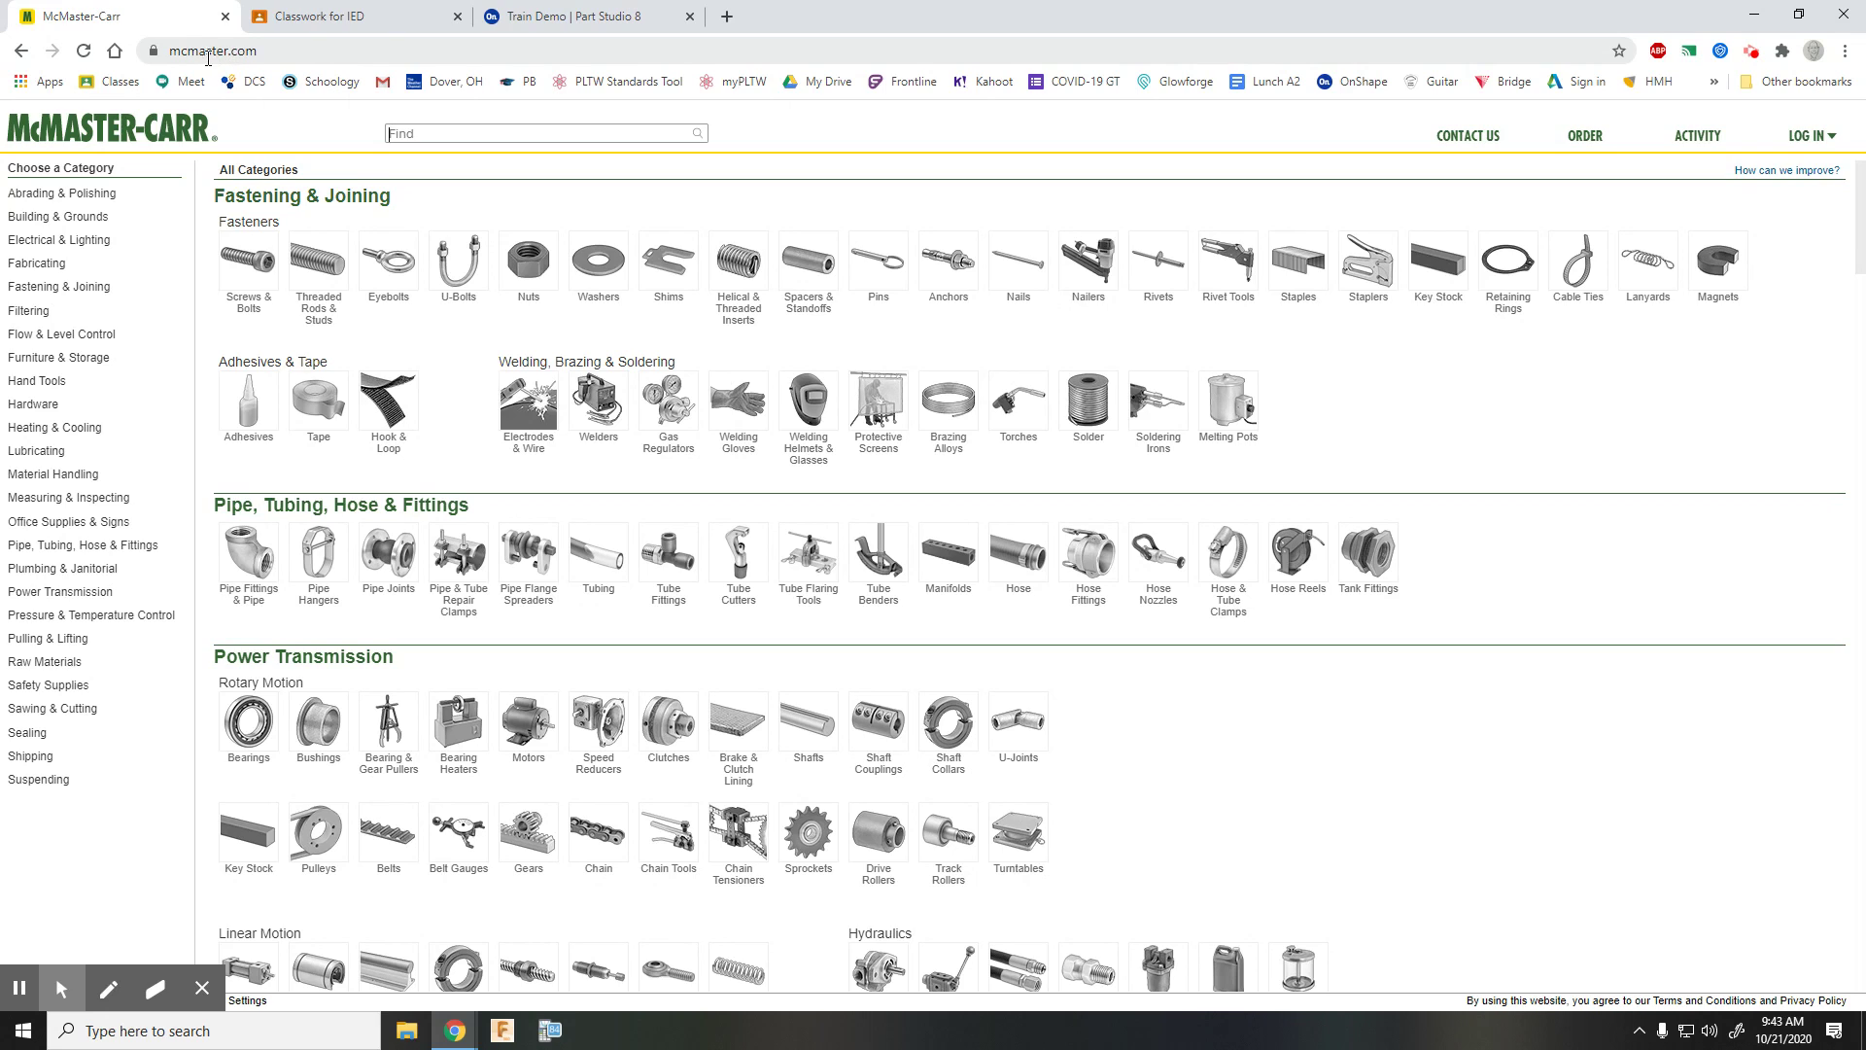
pyautogui.click(270, 56)
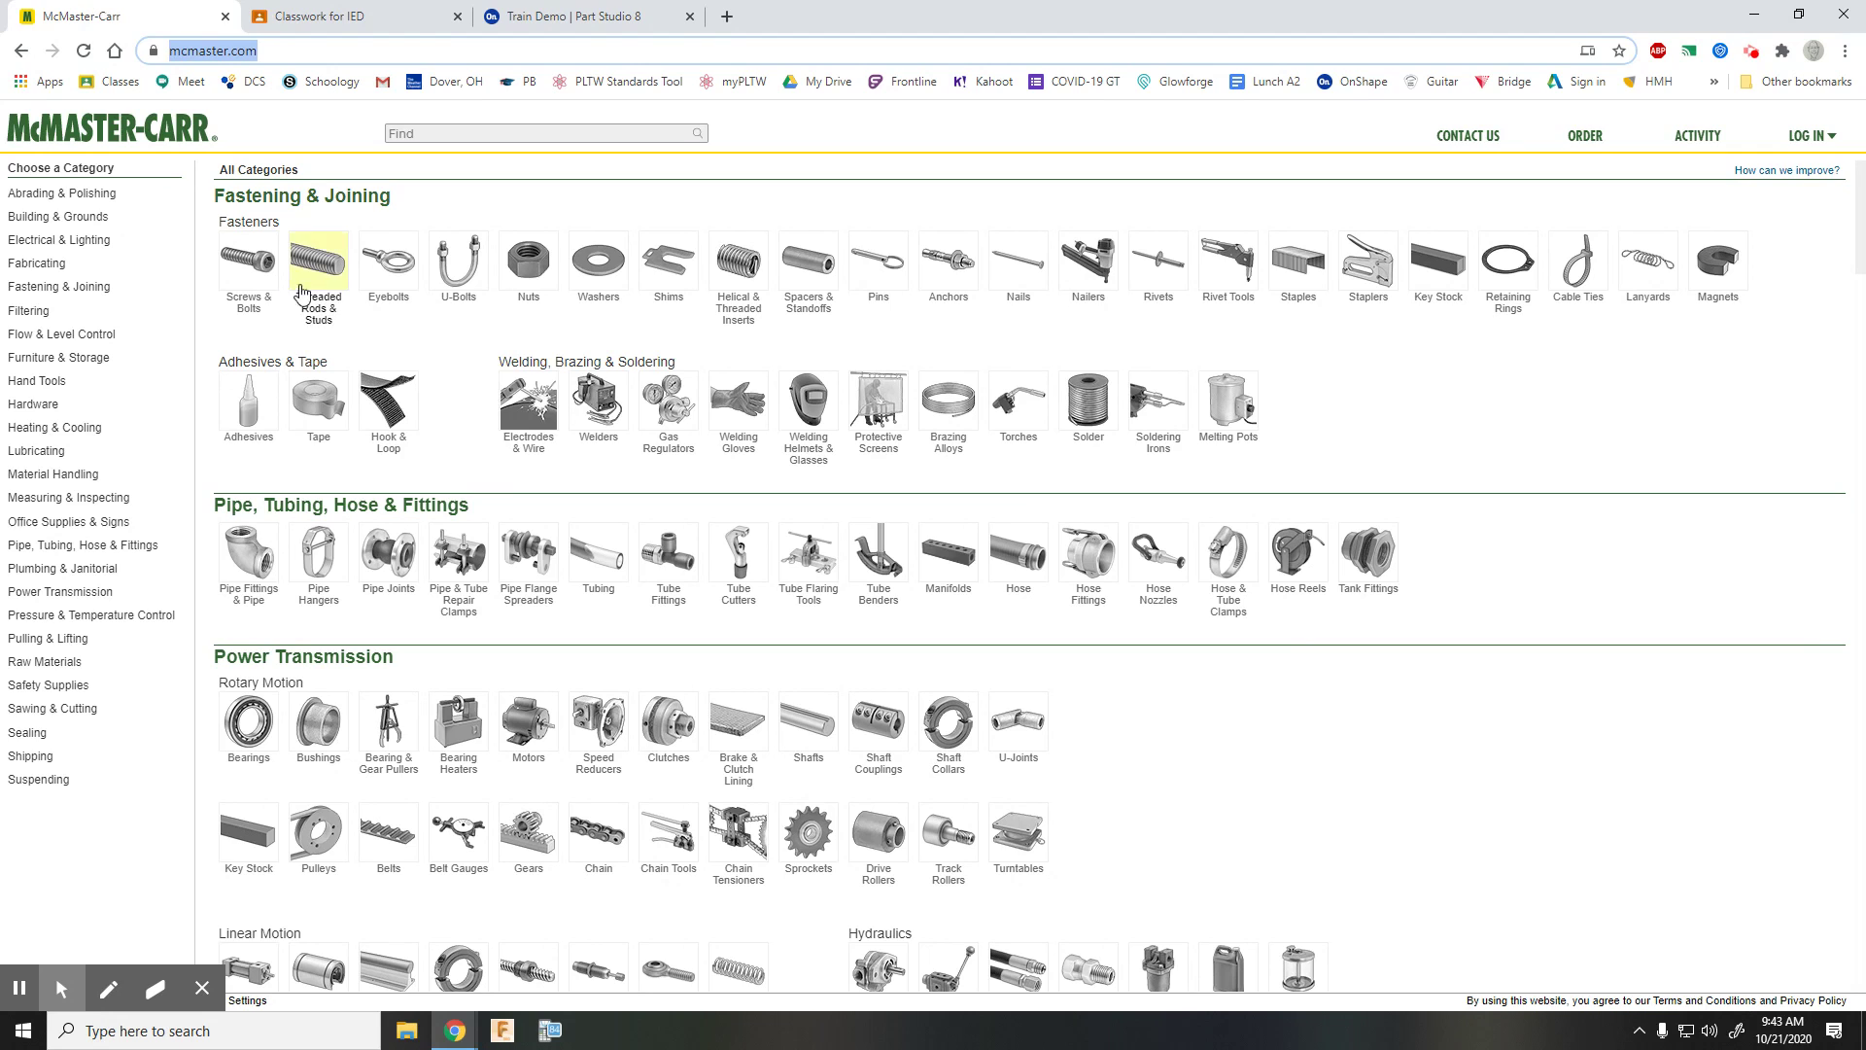
pyautogui.click(409, 19)
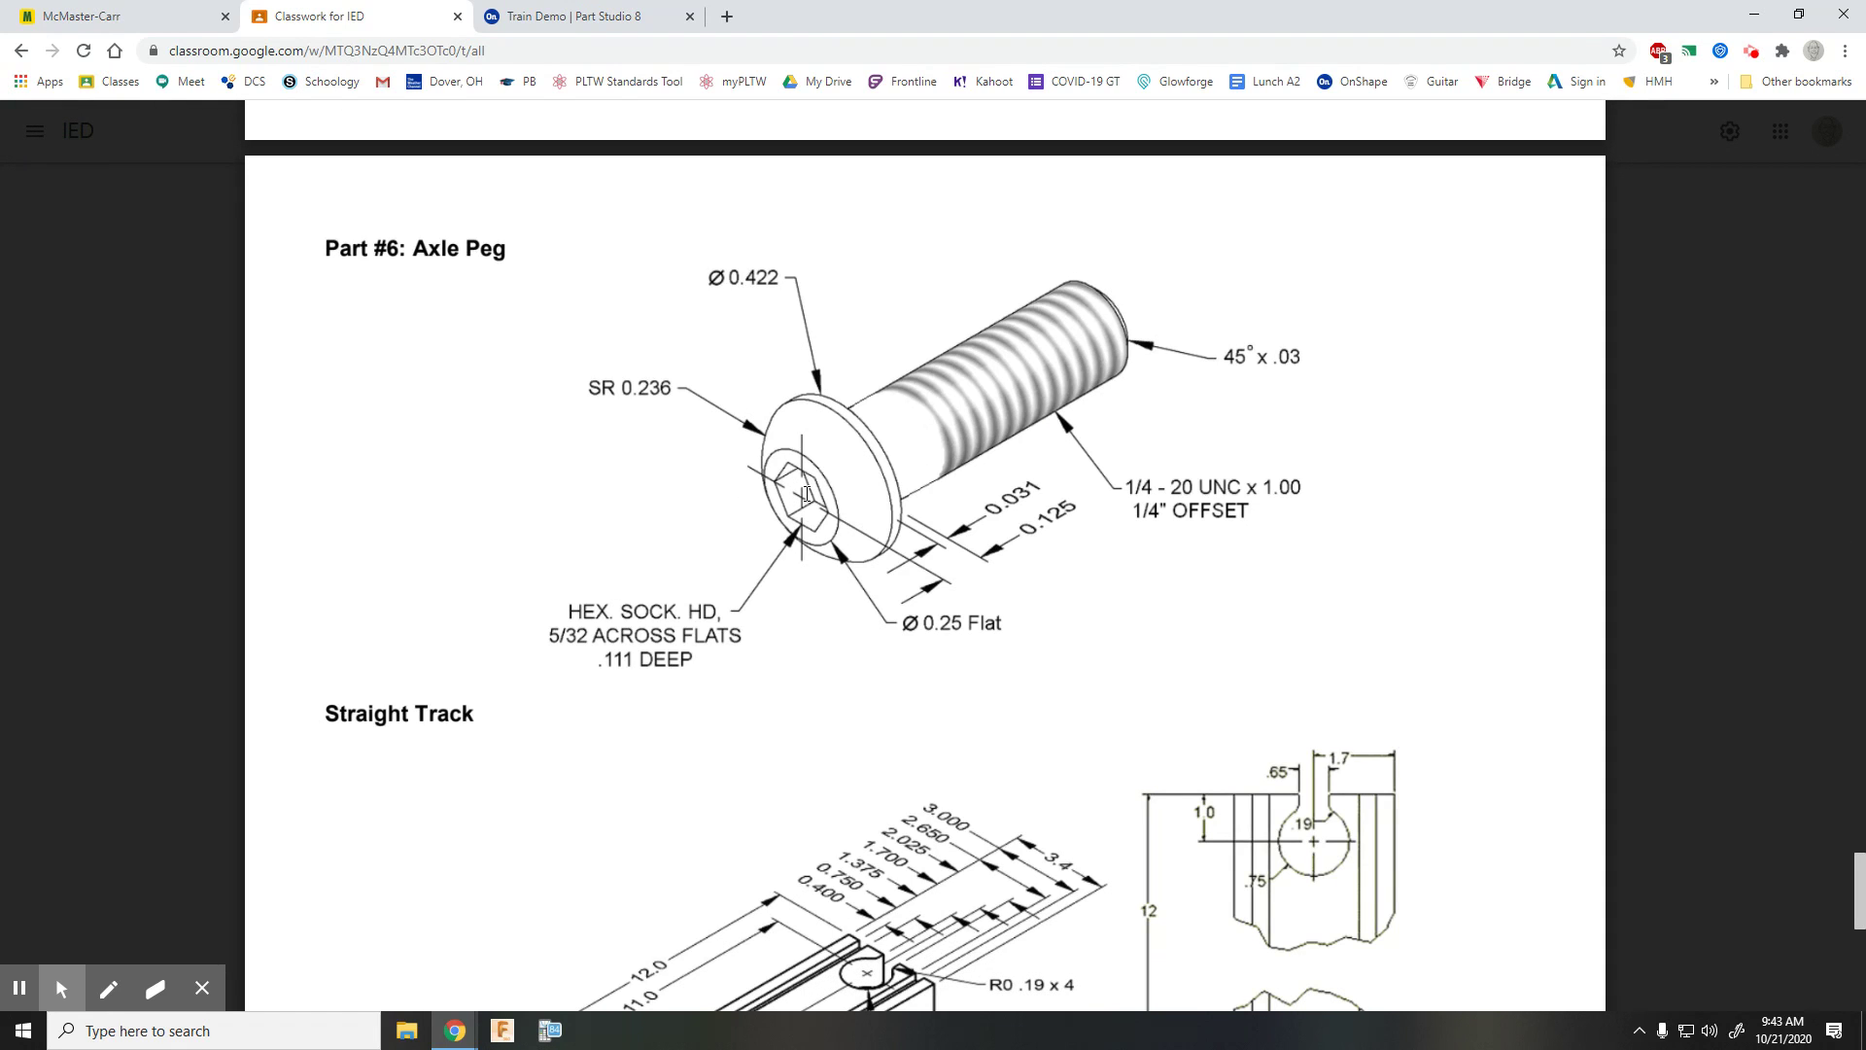
pyautogui.click(87, 15)
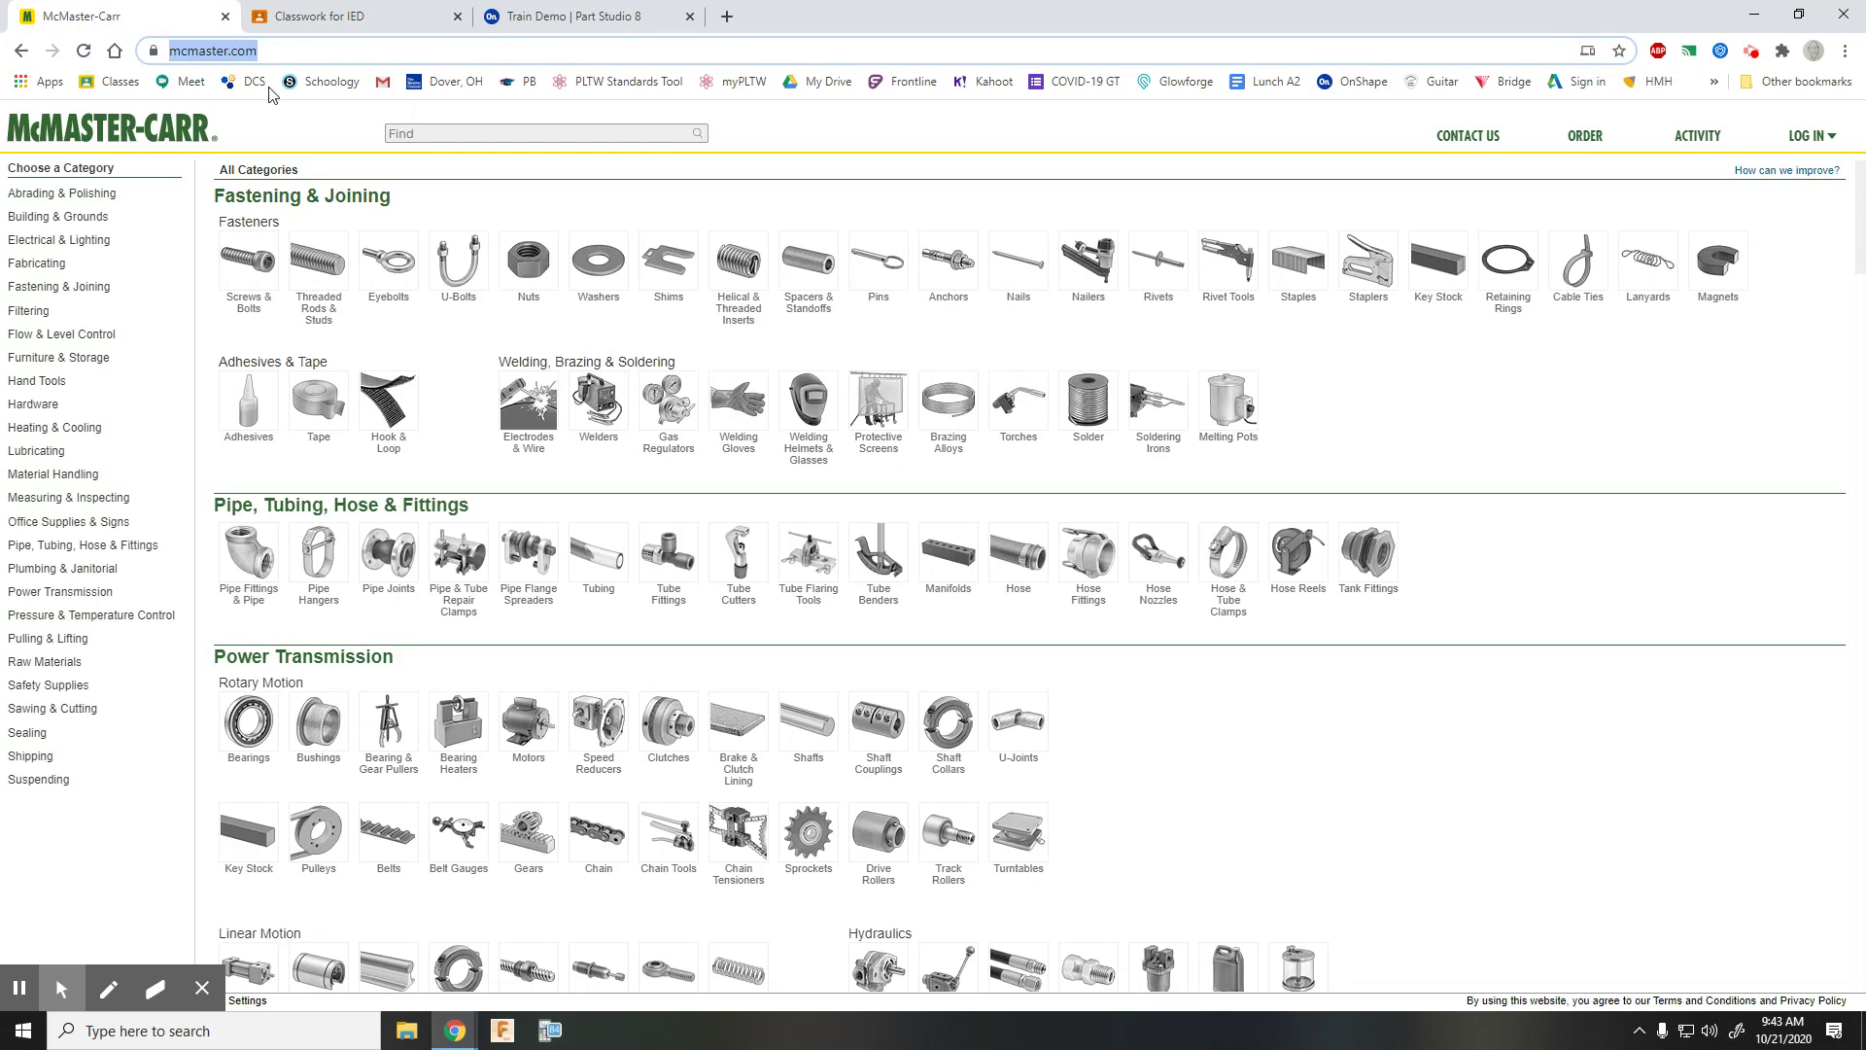
# - Drill down from Screws & Bolts through Rounded Head Screws to the Hex Drive Rounded Head Screws listing
pyautogui.click(250, 263)
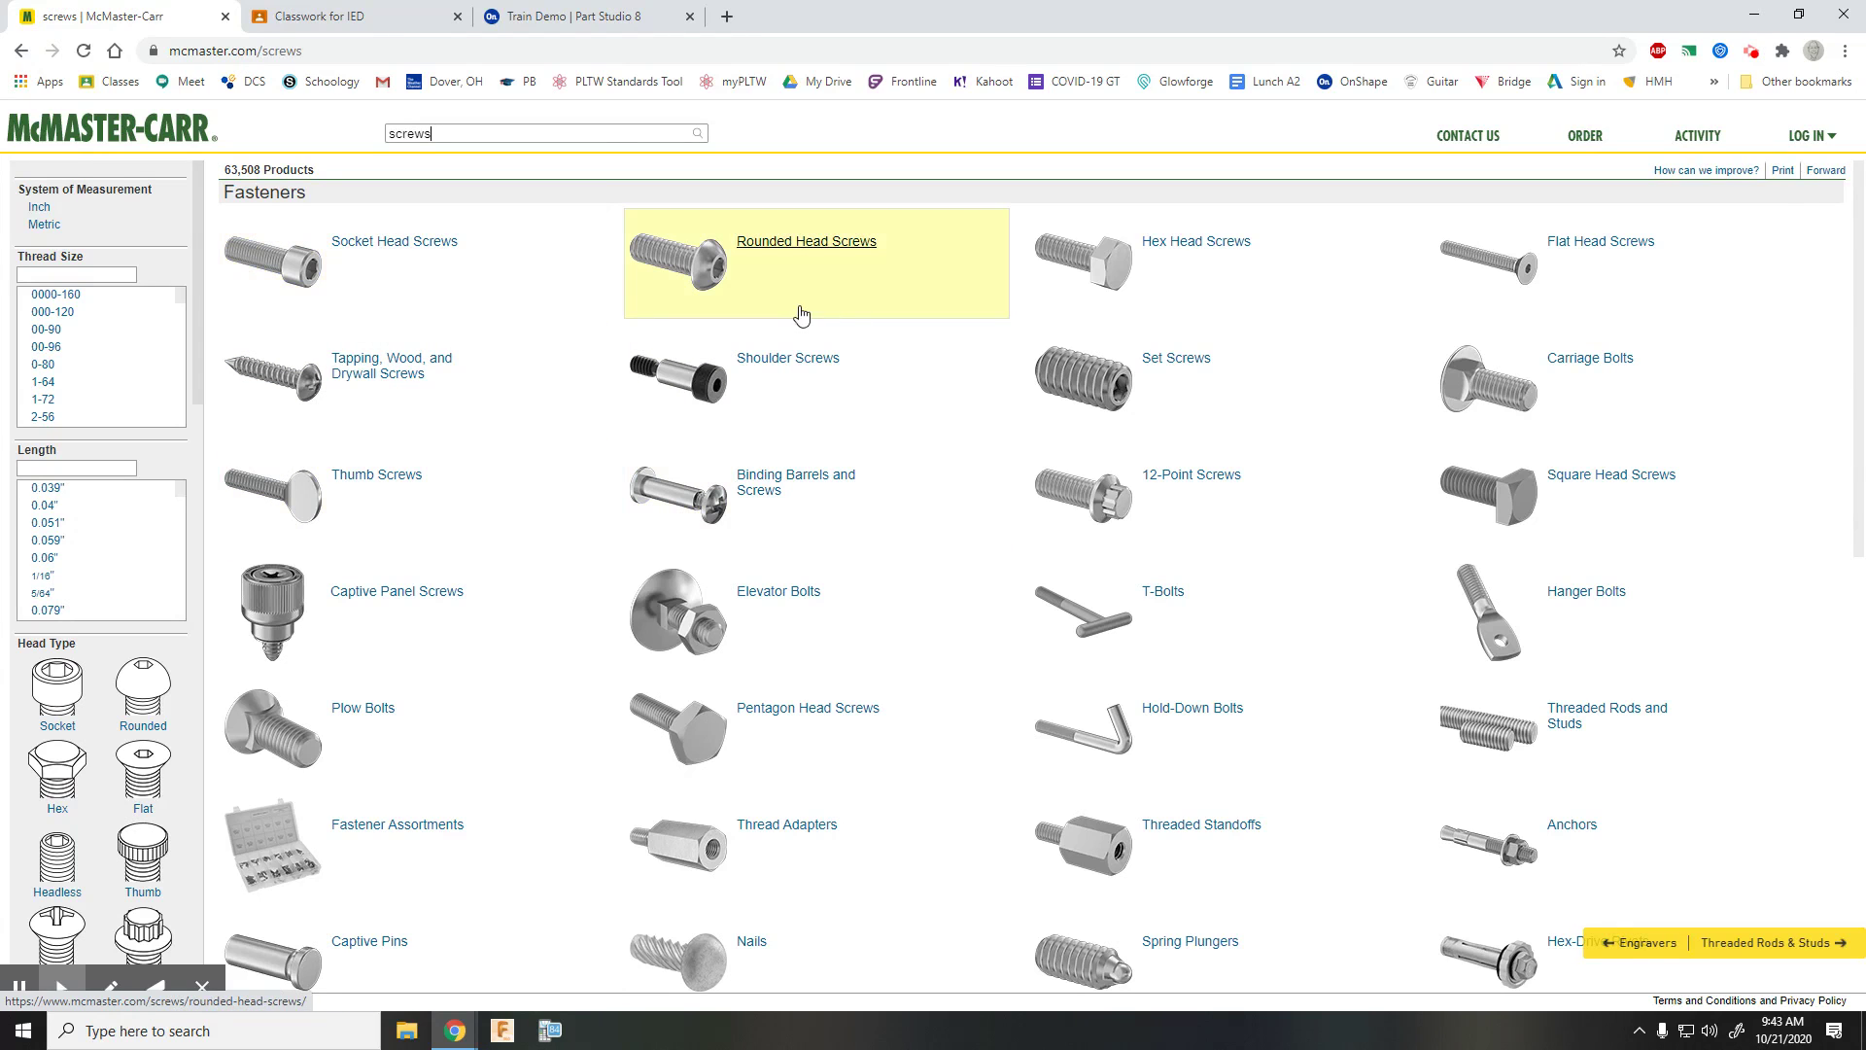
pyautogui.scroll(-4, 938, 520)
pyautogui.scroll(4, 930, 528)
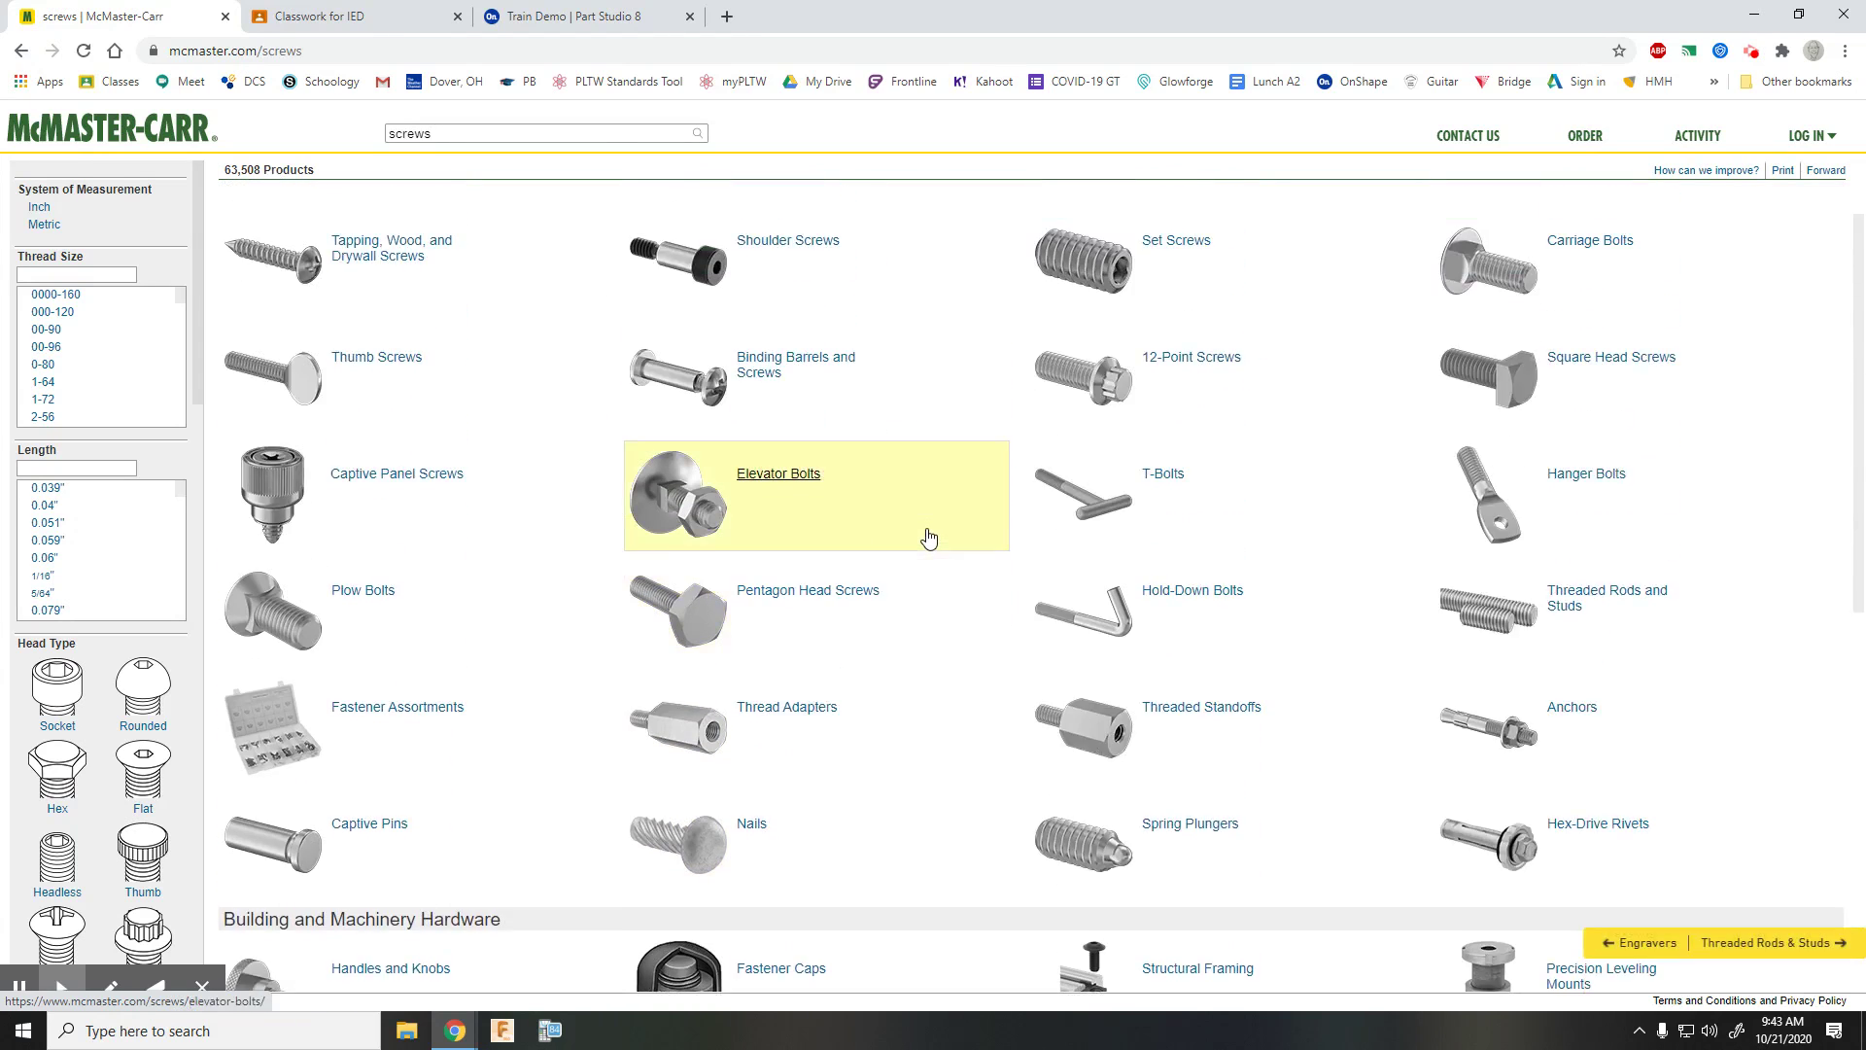
pyautogui.click(803, 247)
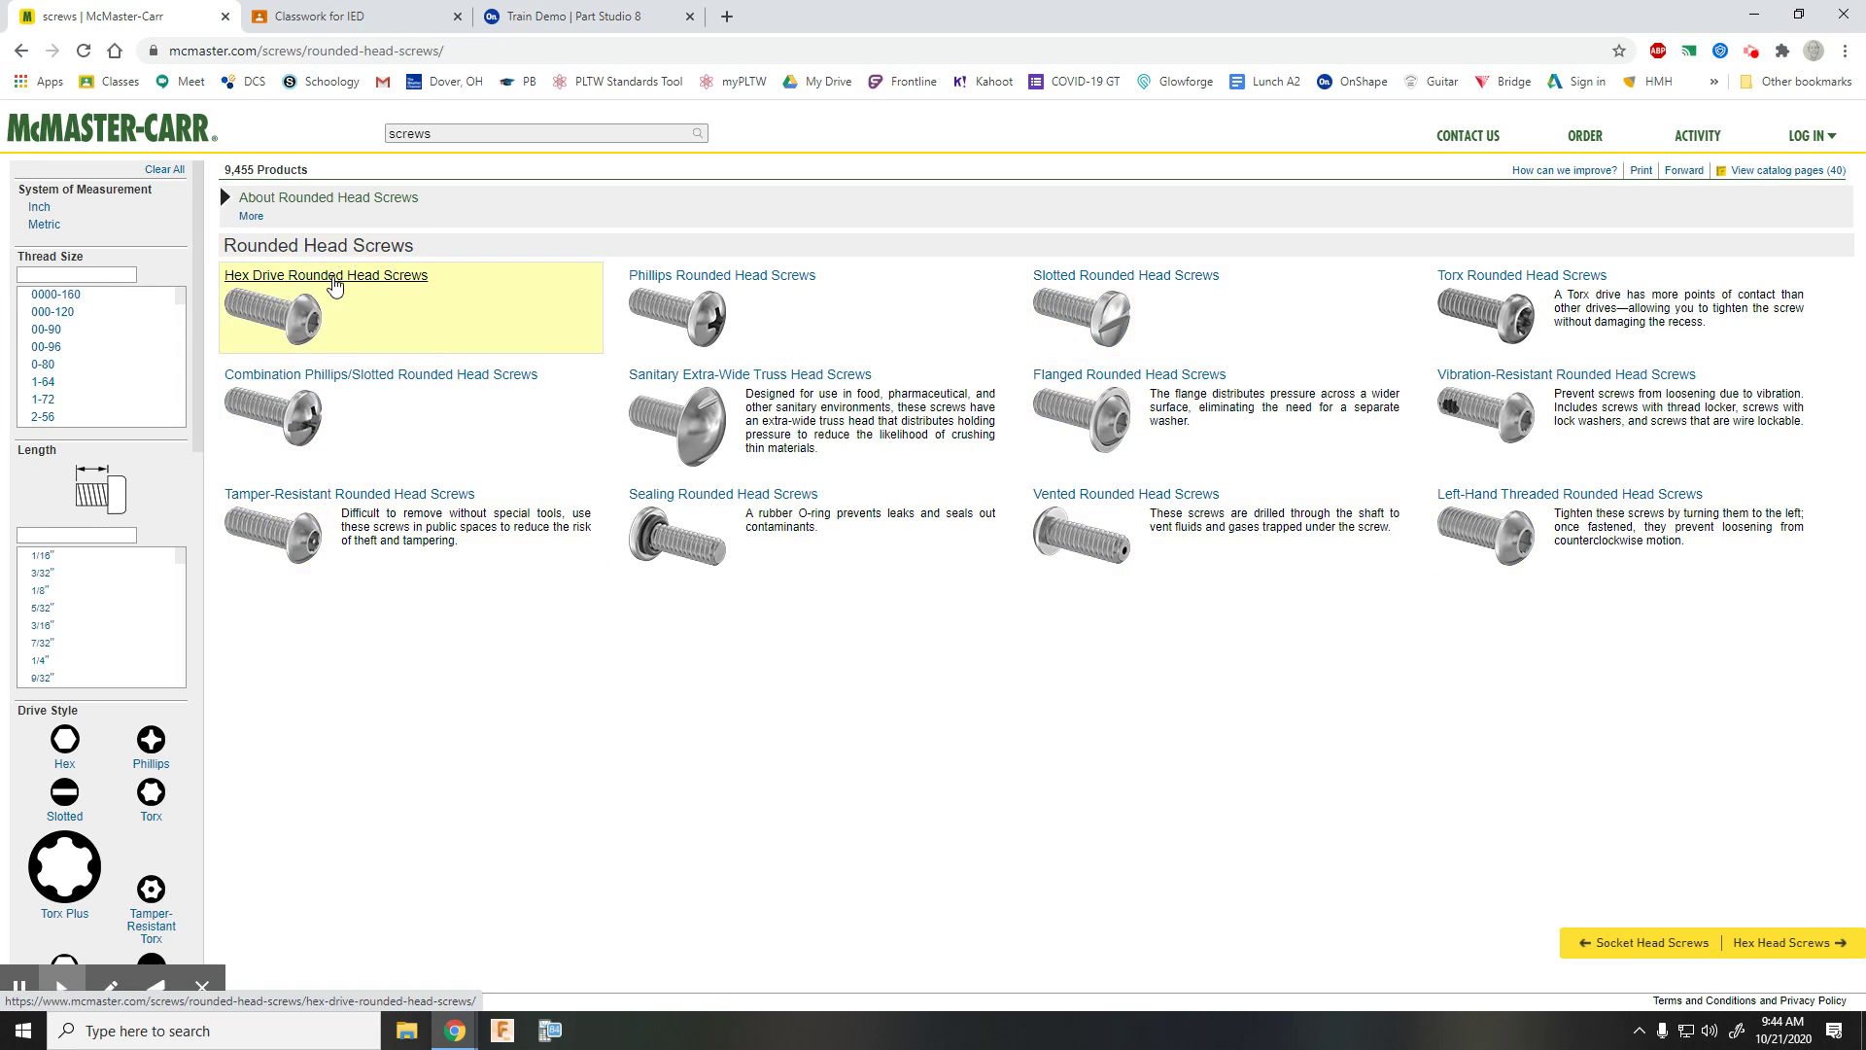
pyautogui.click(342, 283)
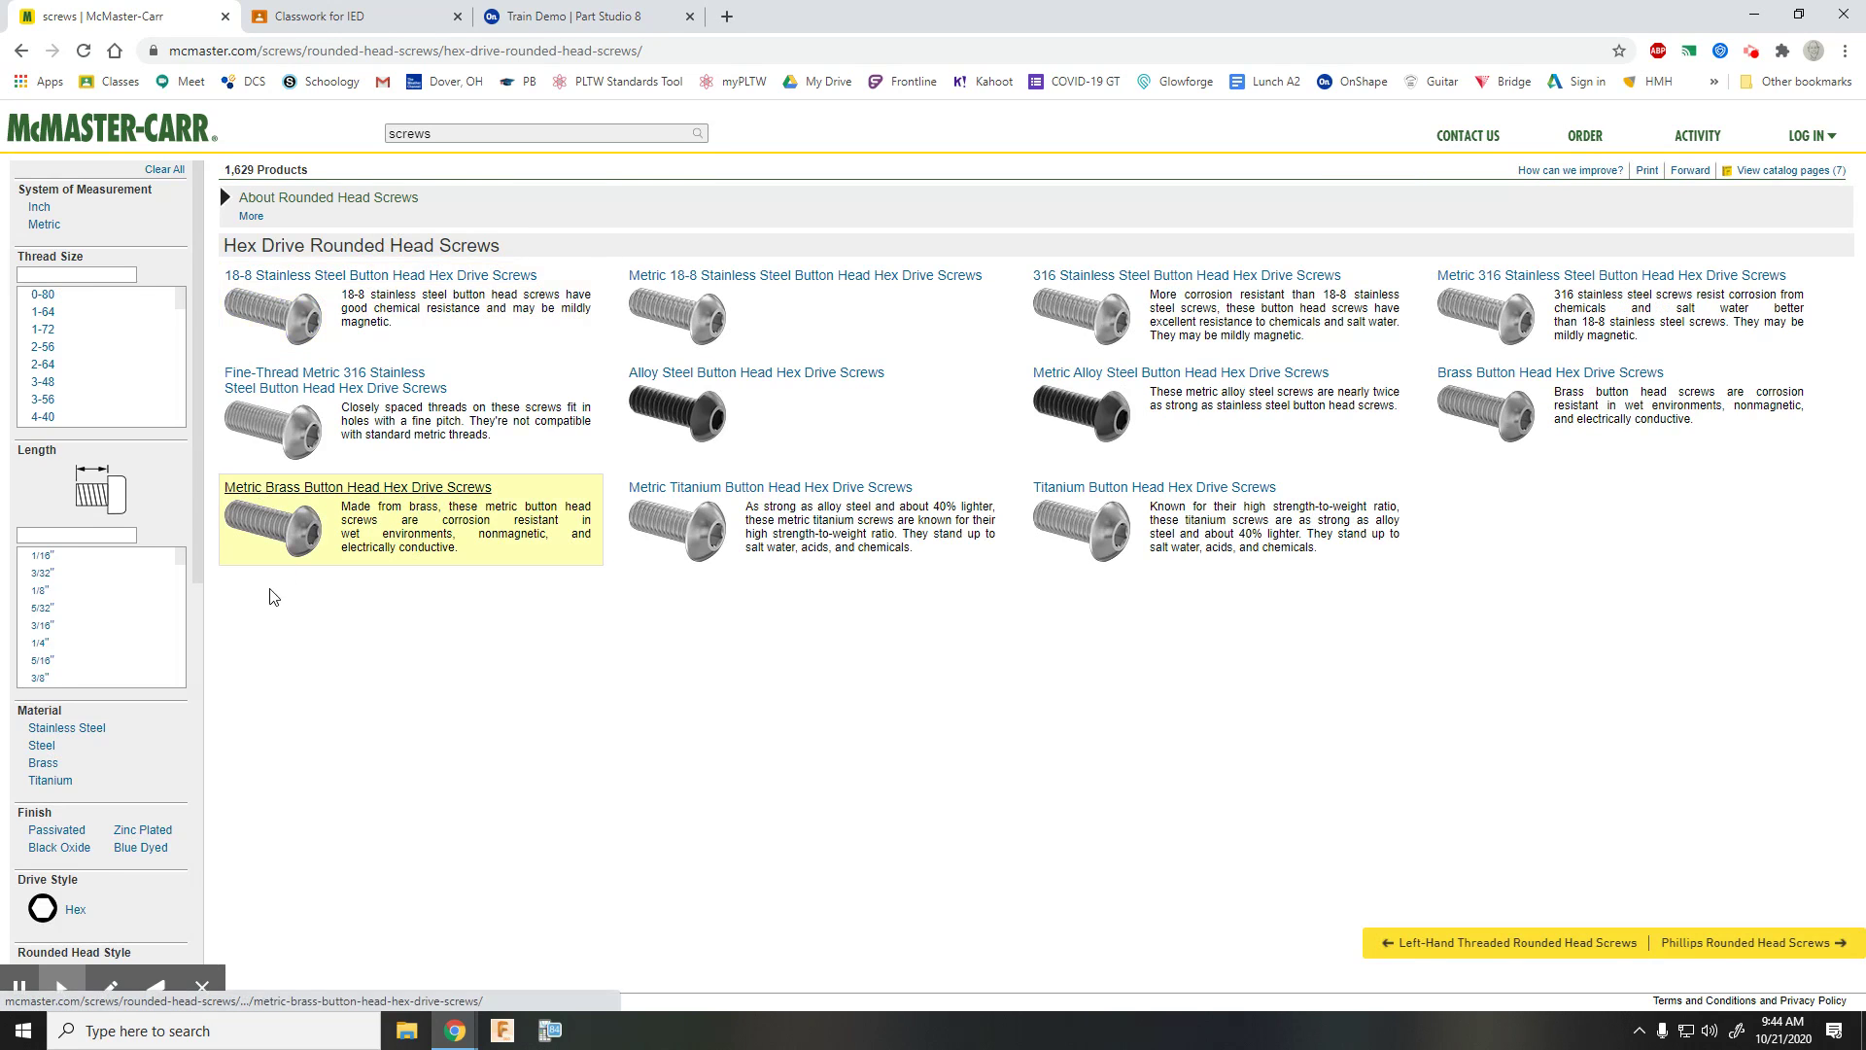
pyautogui.scroll(-4, 56, 335)
pyautogui.scroll(3, 55, 335)
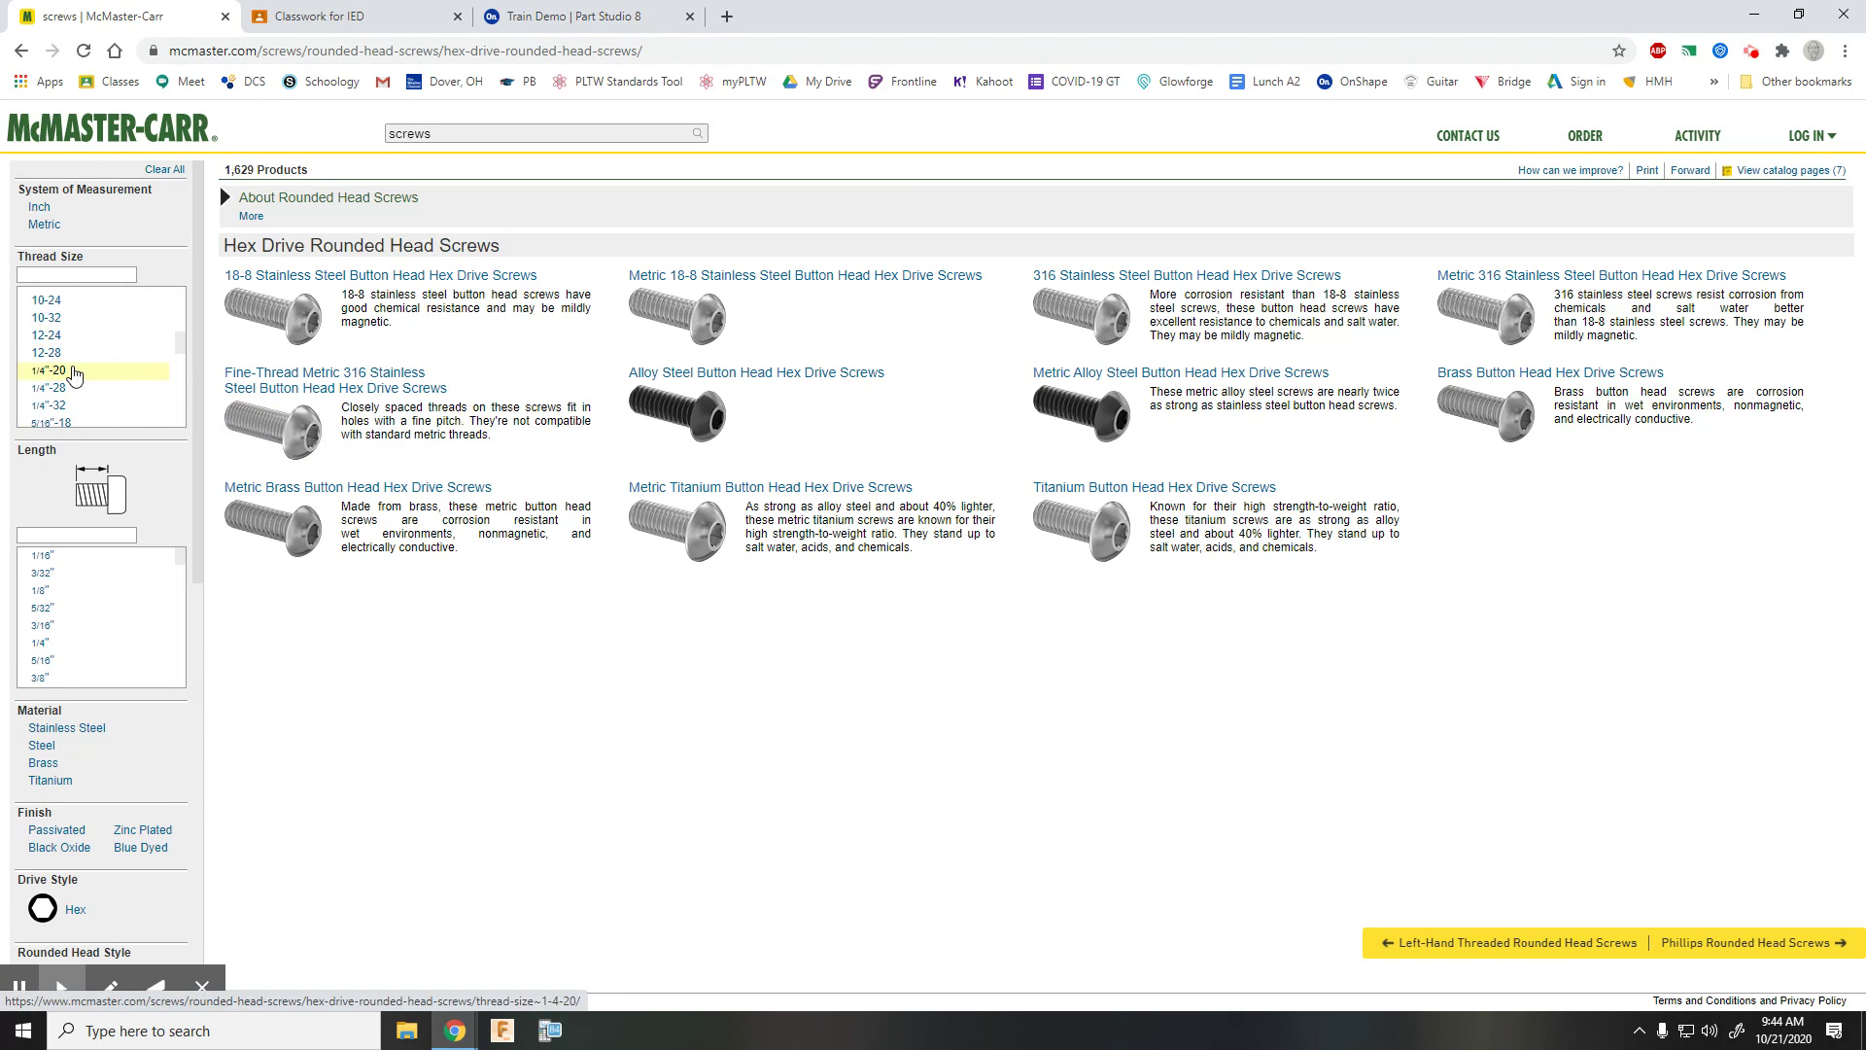
# - Filter to 1/4"-20 thread and 1" length, cross-checking the Axle Peg drawing's screw spec
pyautogui.click(60, 370)
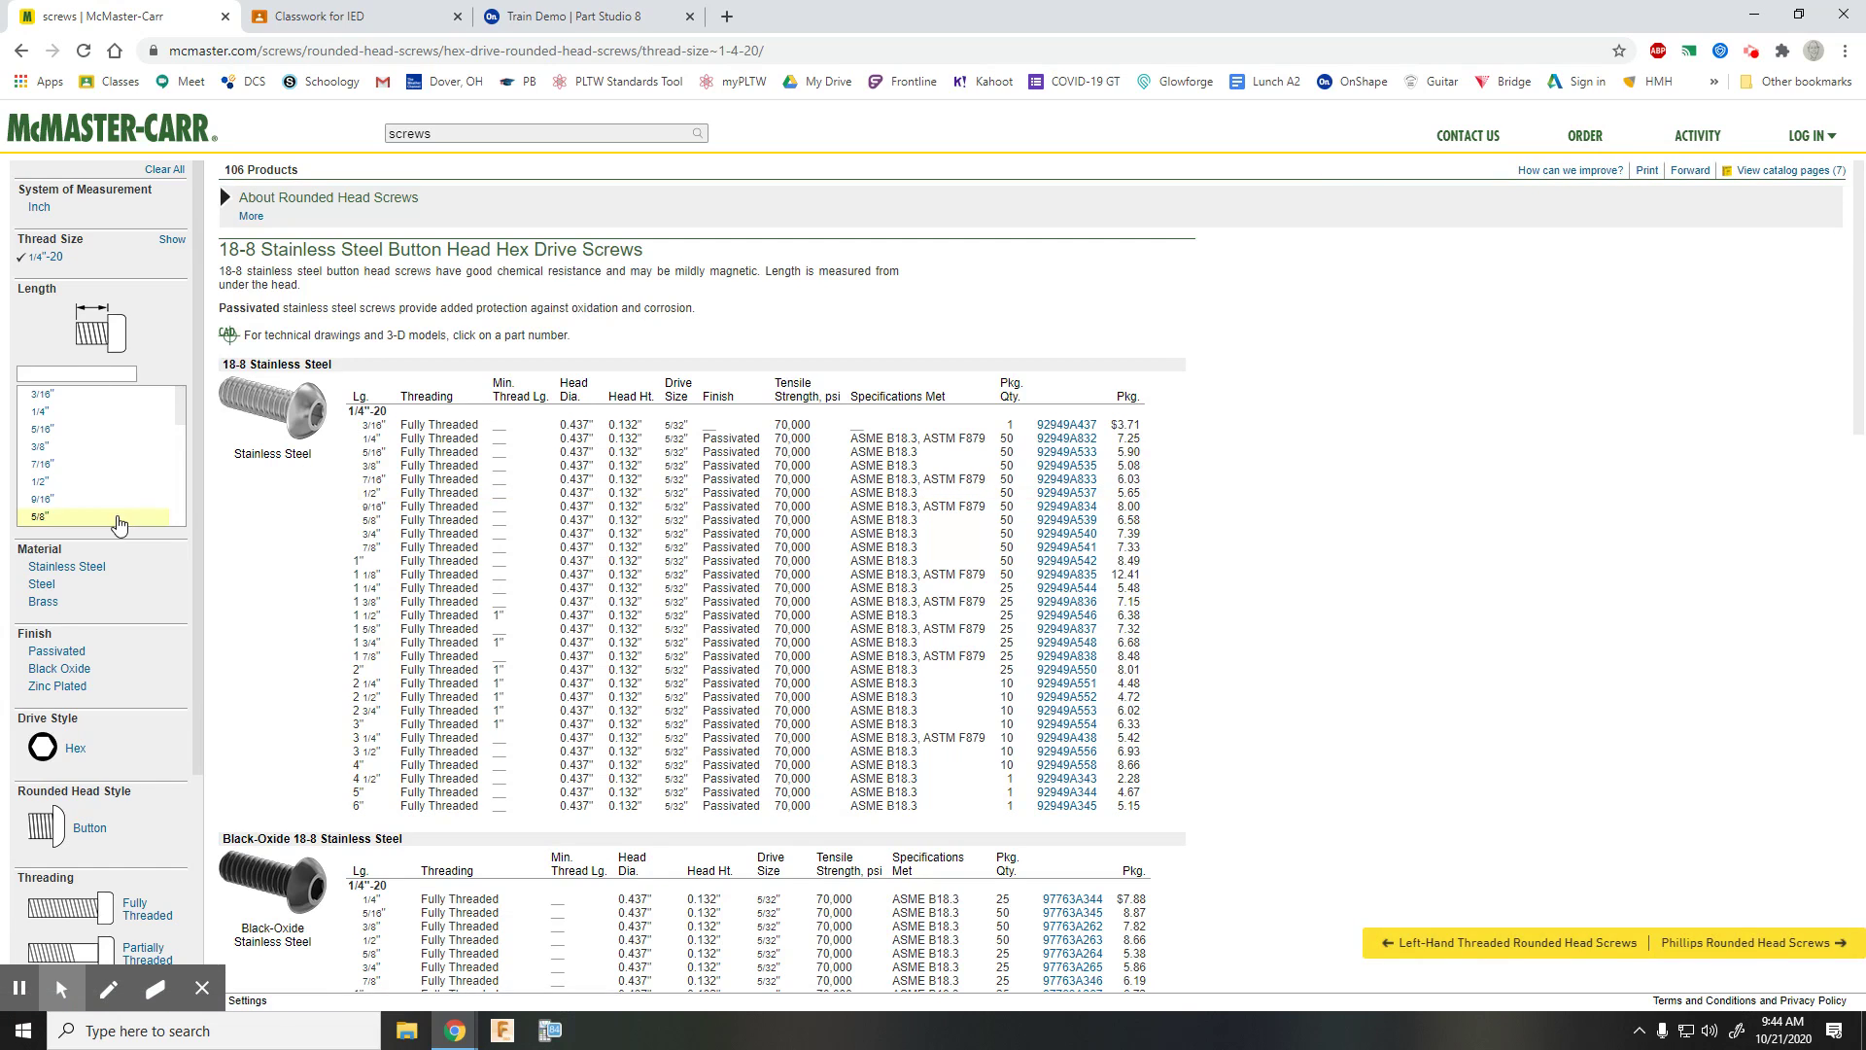
pyautogui.scroll(-2, 59, 481)
pyautogui.click(49, 473)
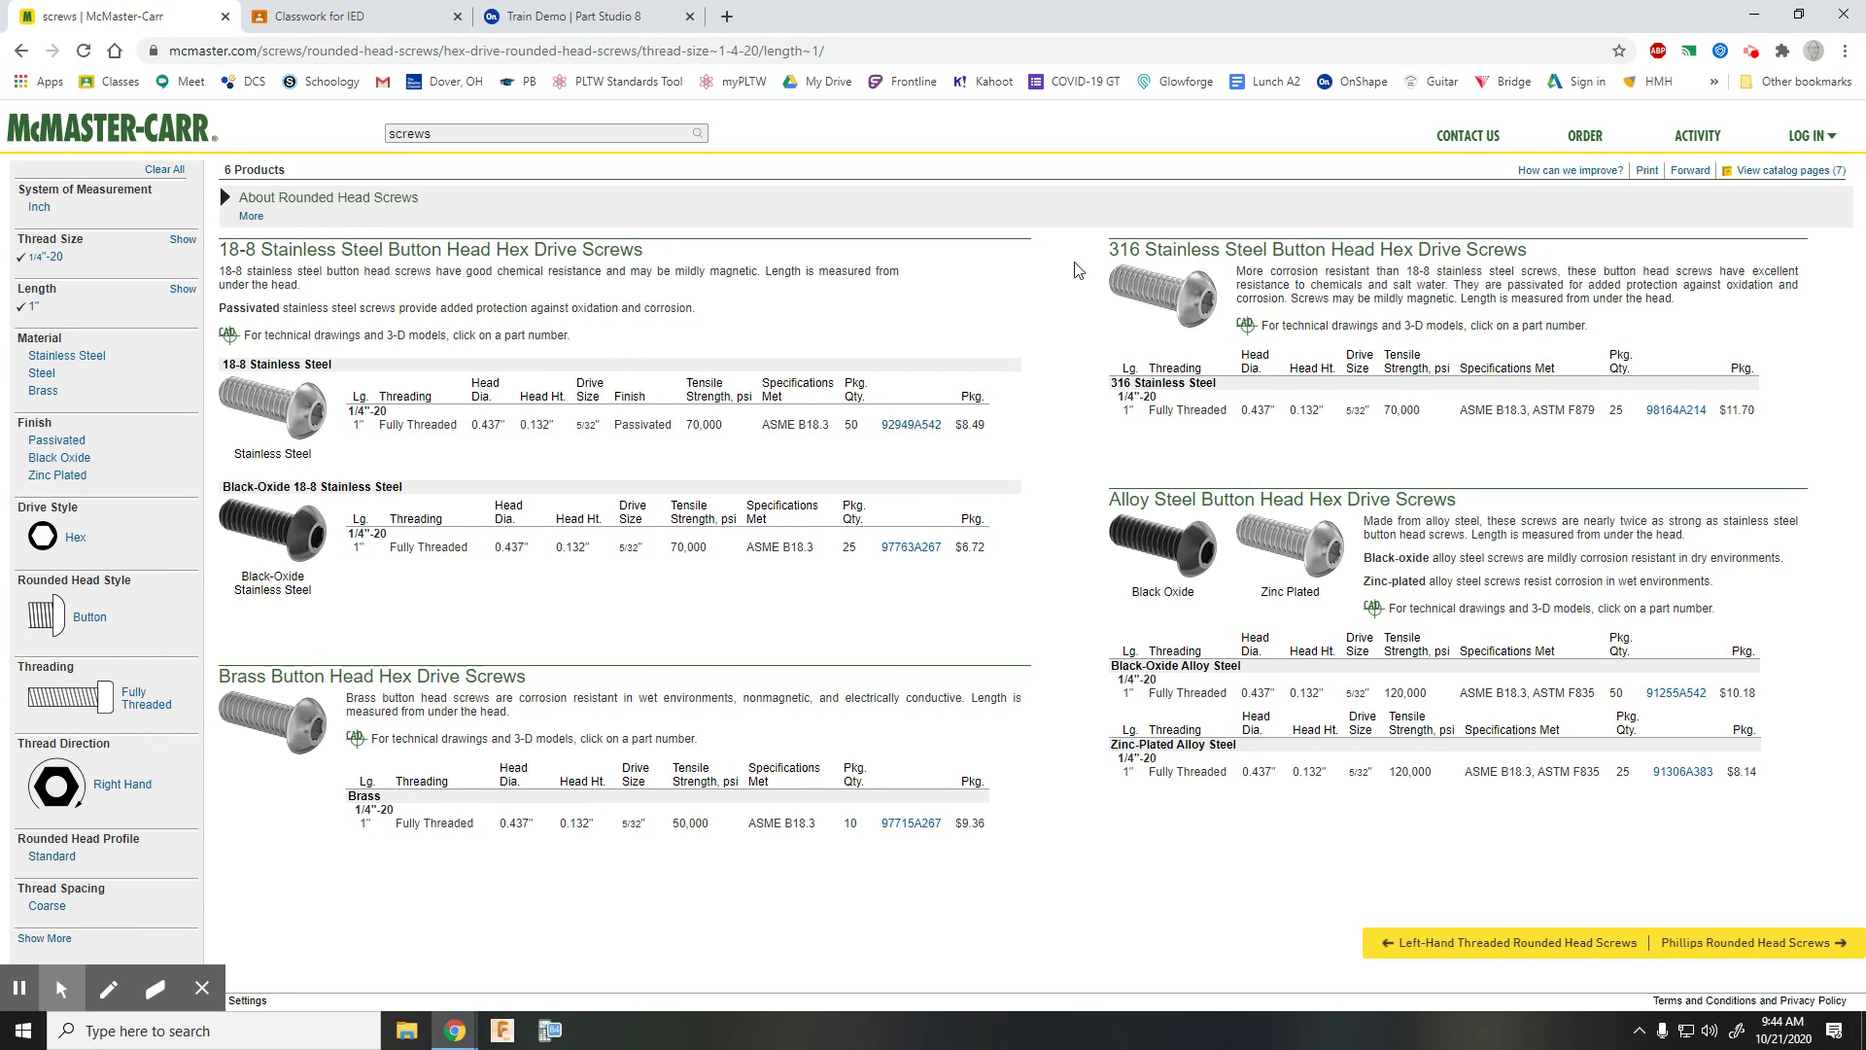
pyautogui.click(373, 22)
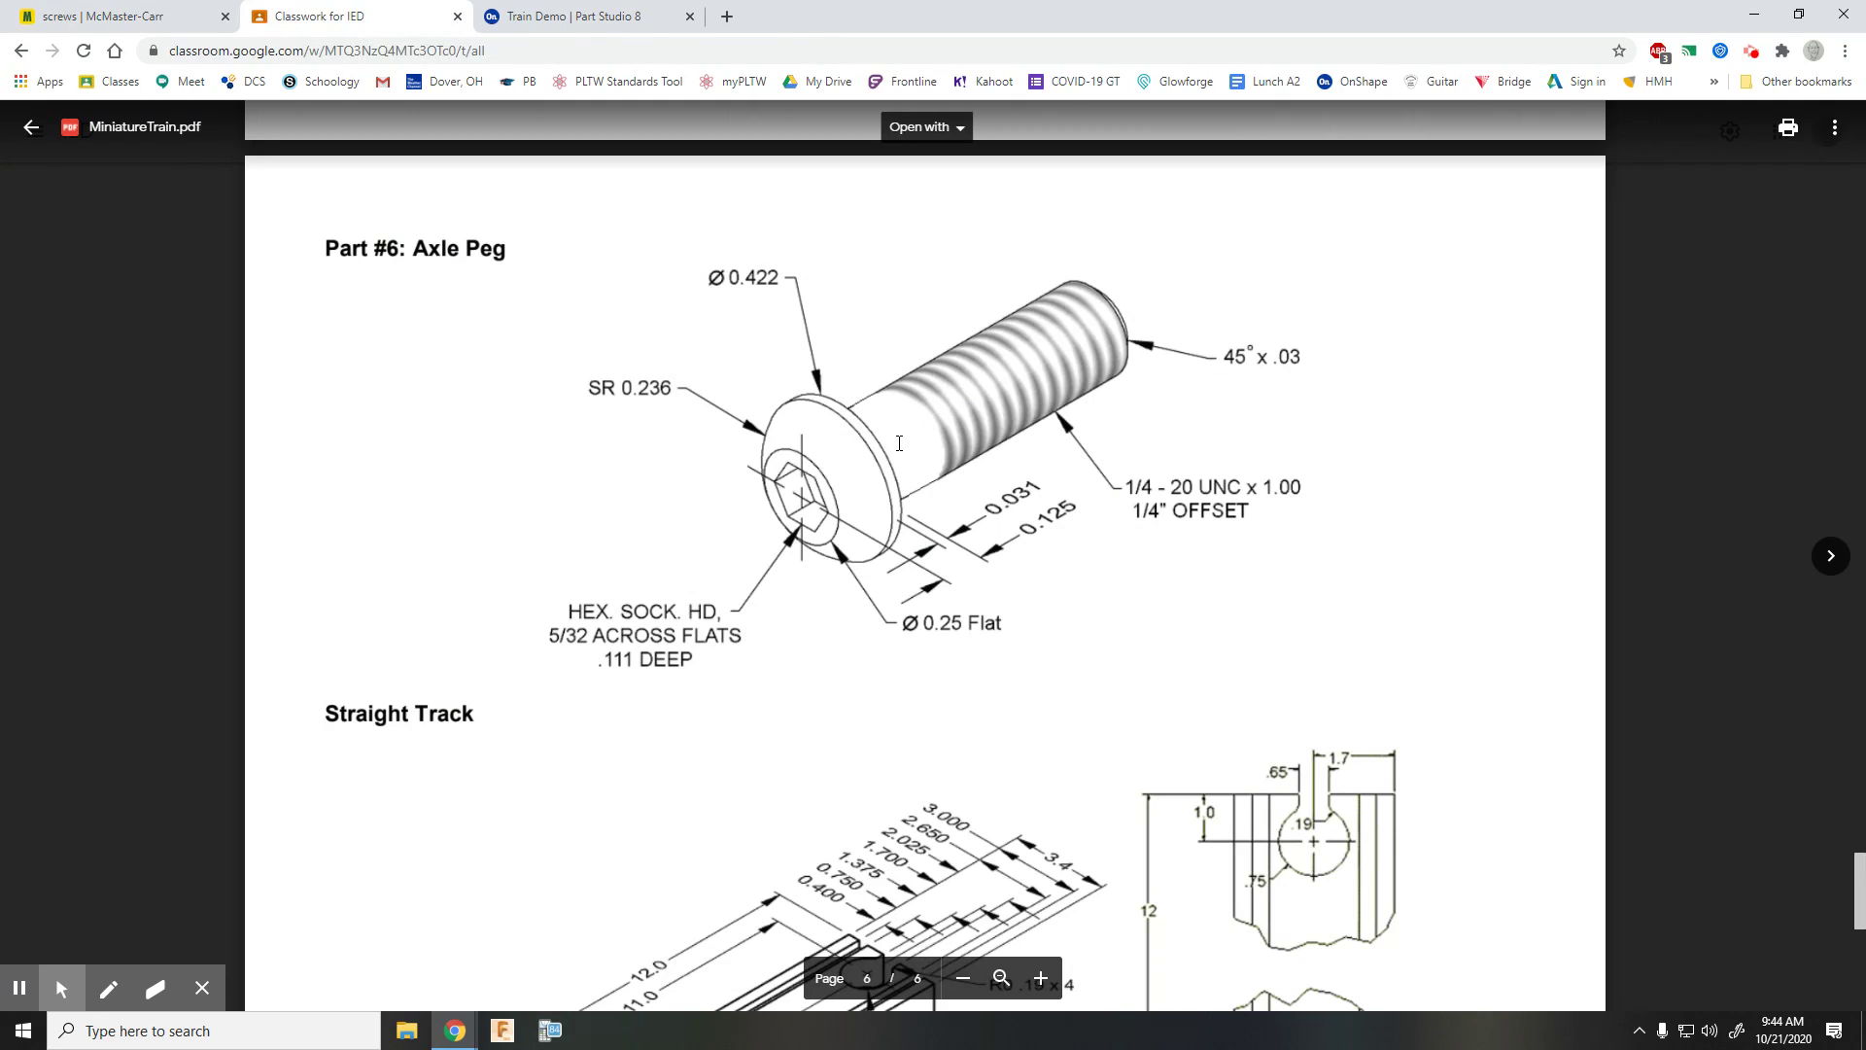
pyautogui.click(107, 20)
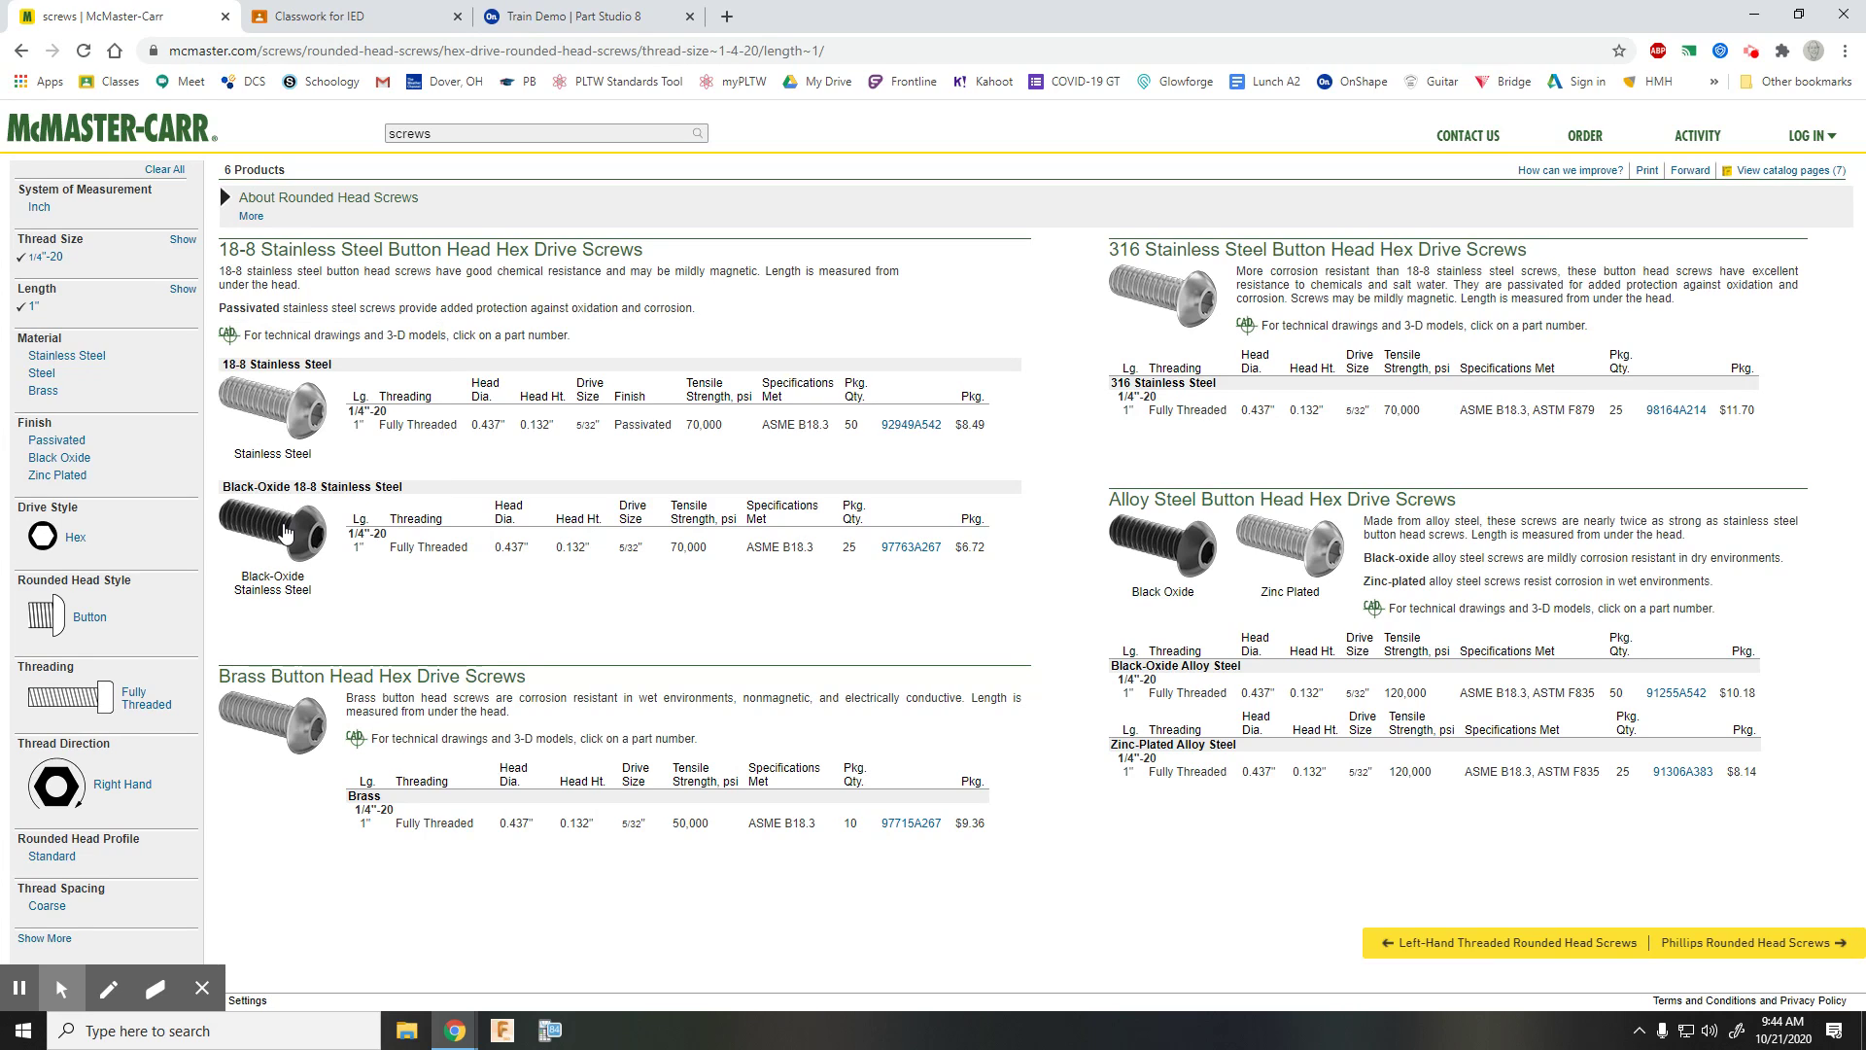
pyautogui.moveTo(306, 526)
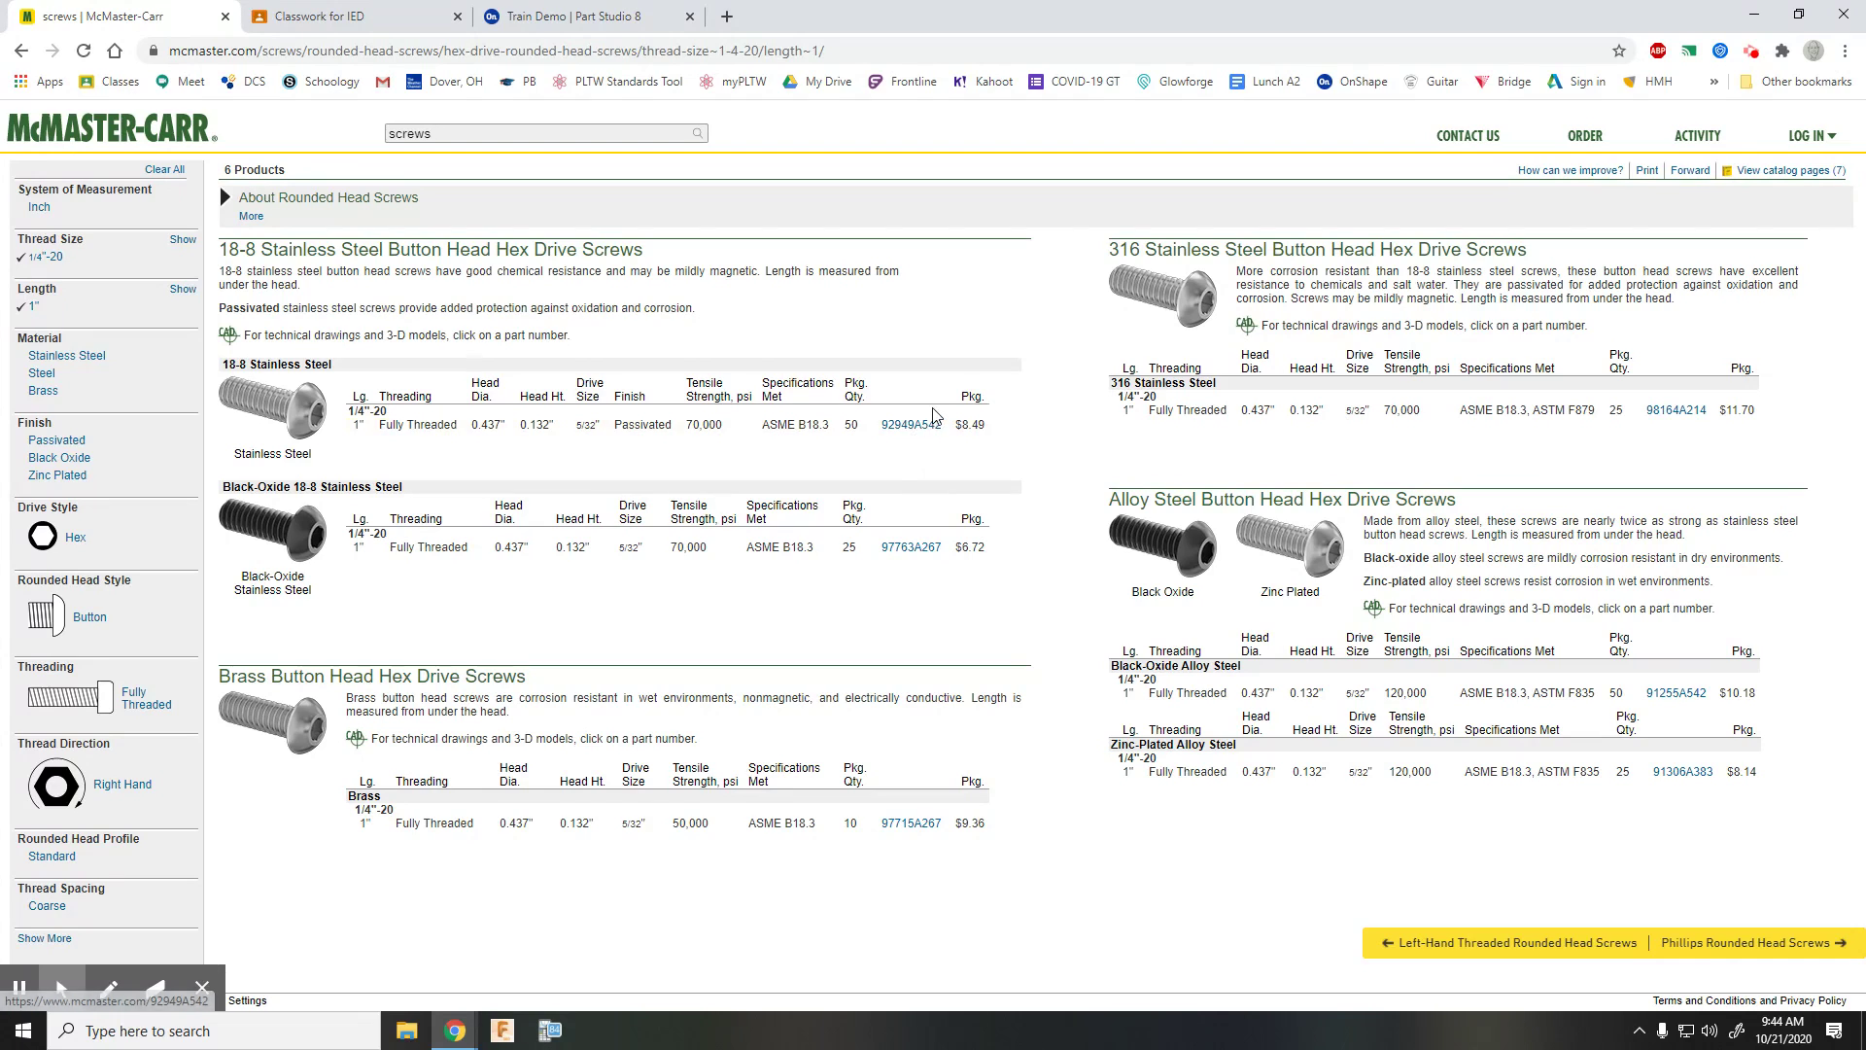
# - Bring up part 92949A542's product page and download its 3-D SolidWorks model
pyautogui.click(903, 428)
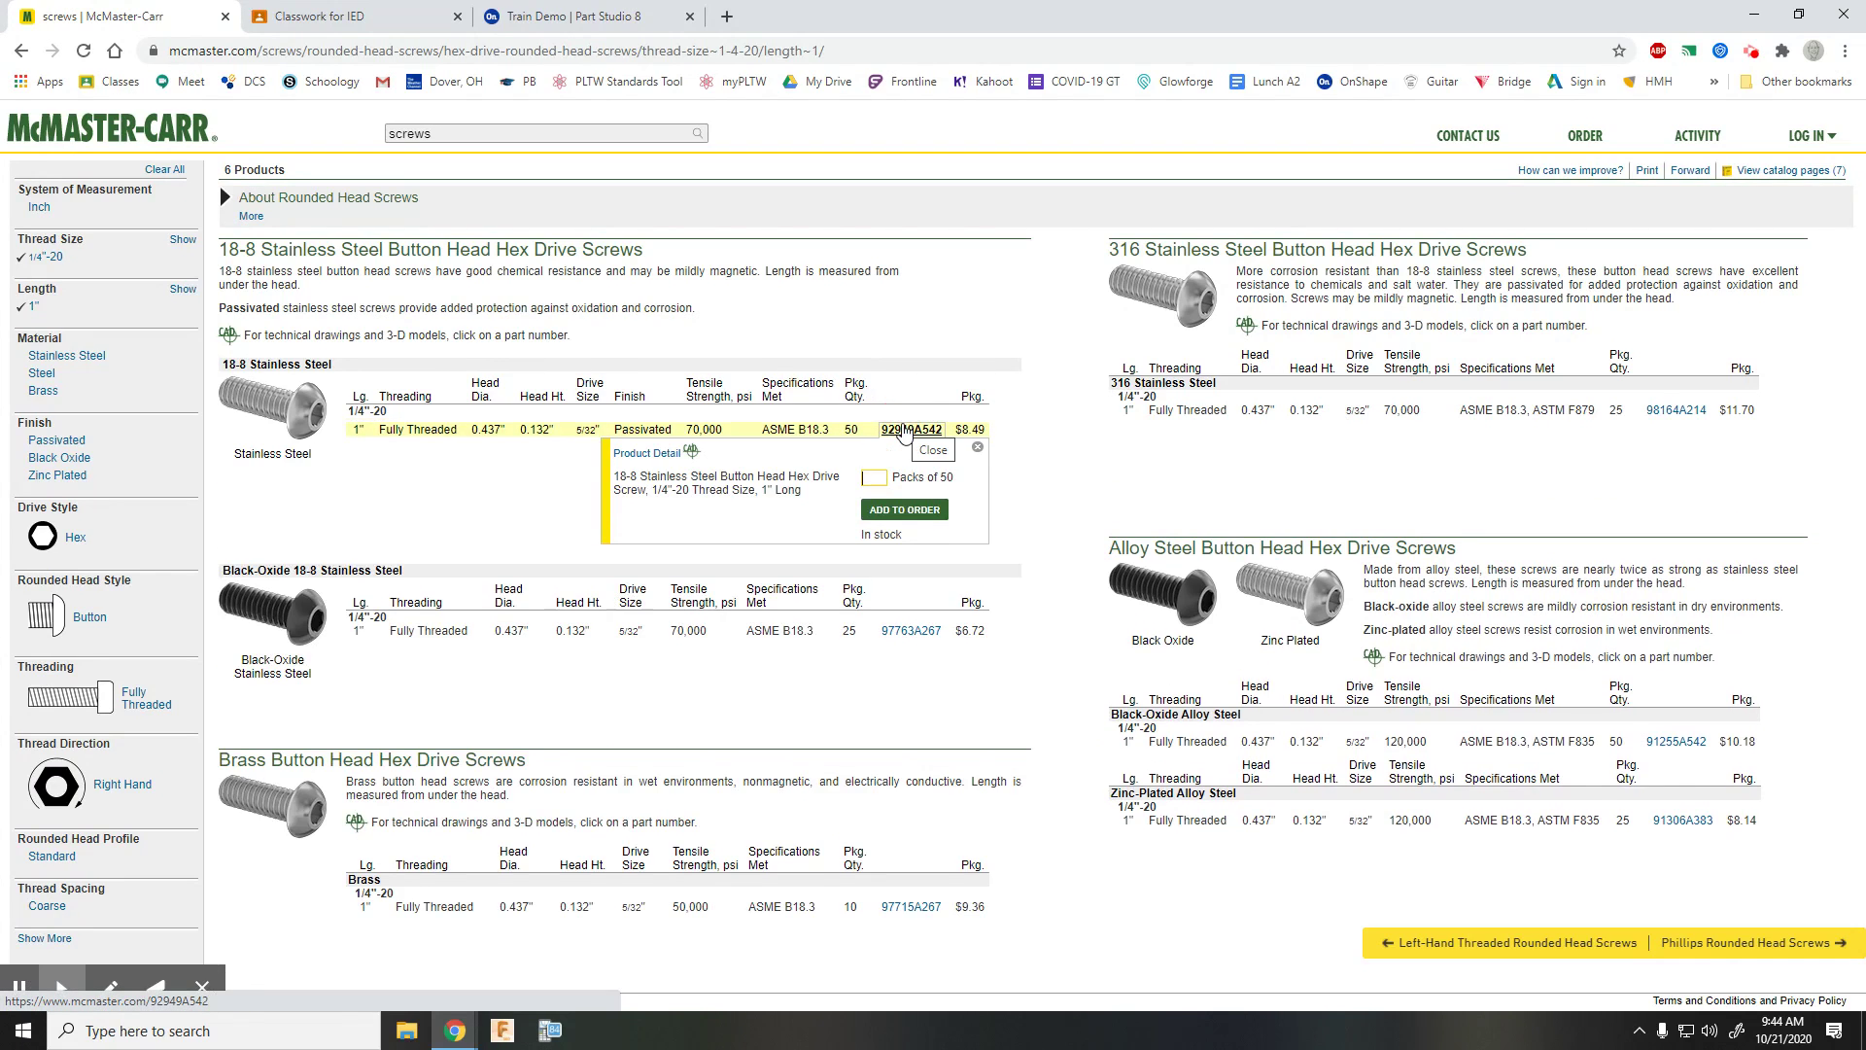
pyautogui.click(648, 459)
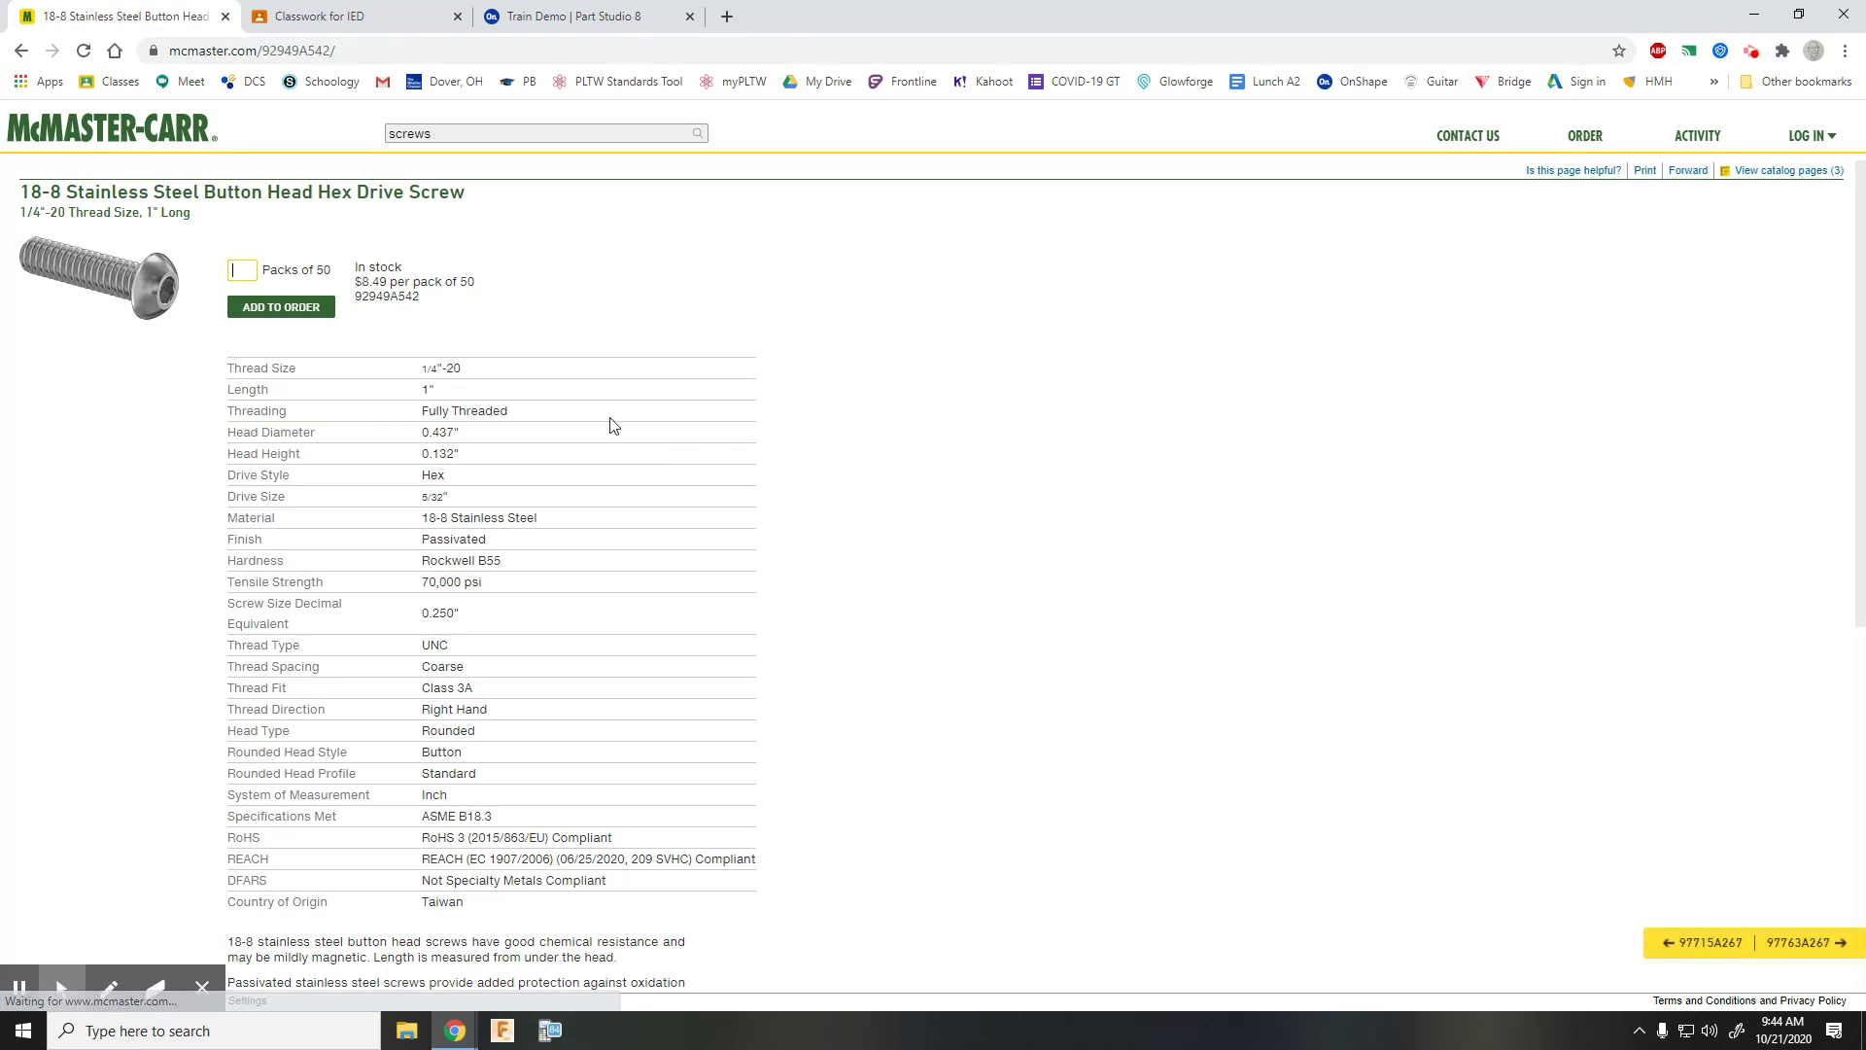
pyautogui.scroll(-3, 583, 437)
pyautogui.scroll(-3, 739, 593)
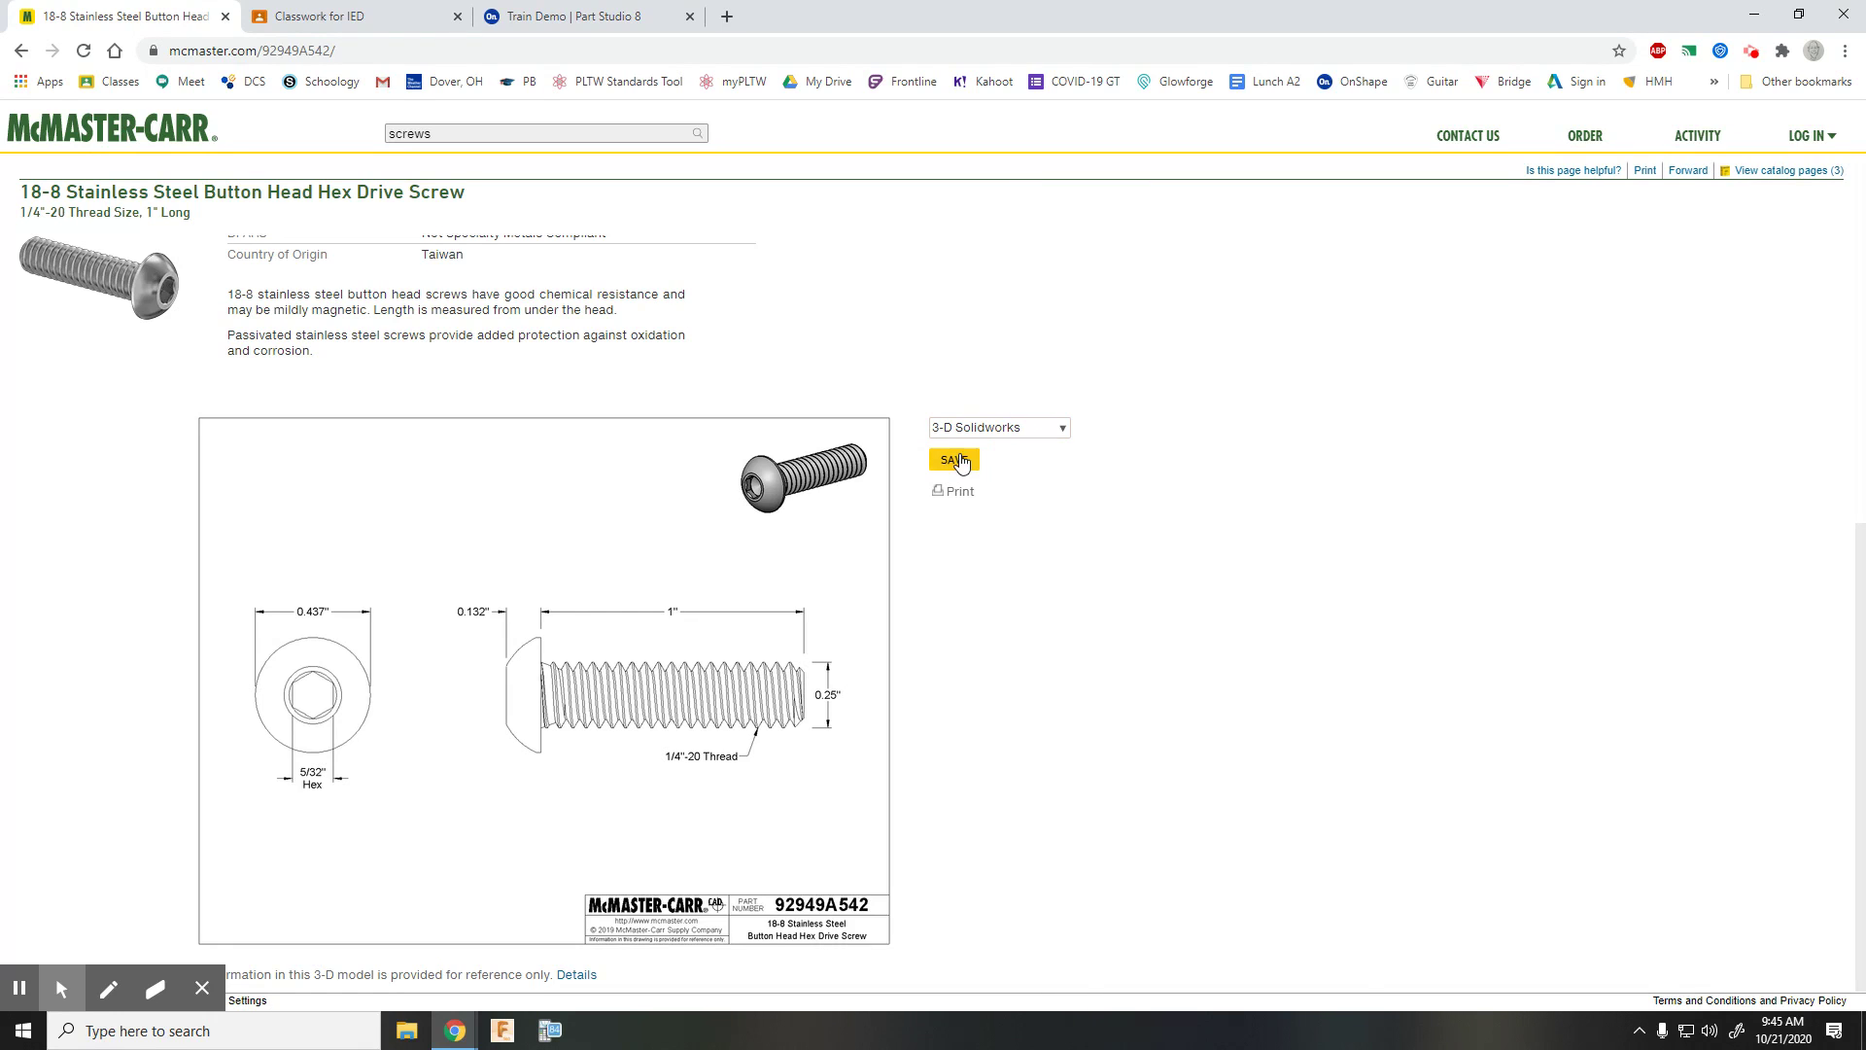
pyautogui.click(955, 458)
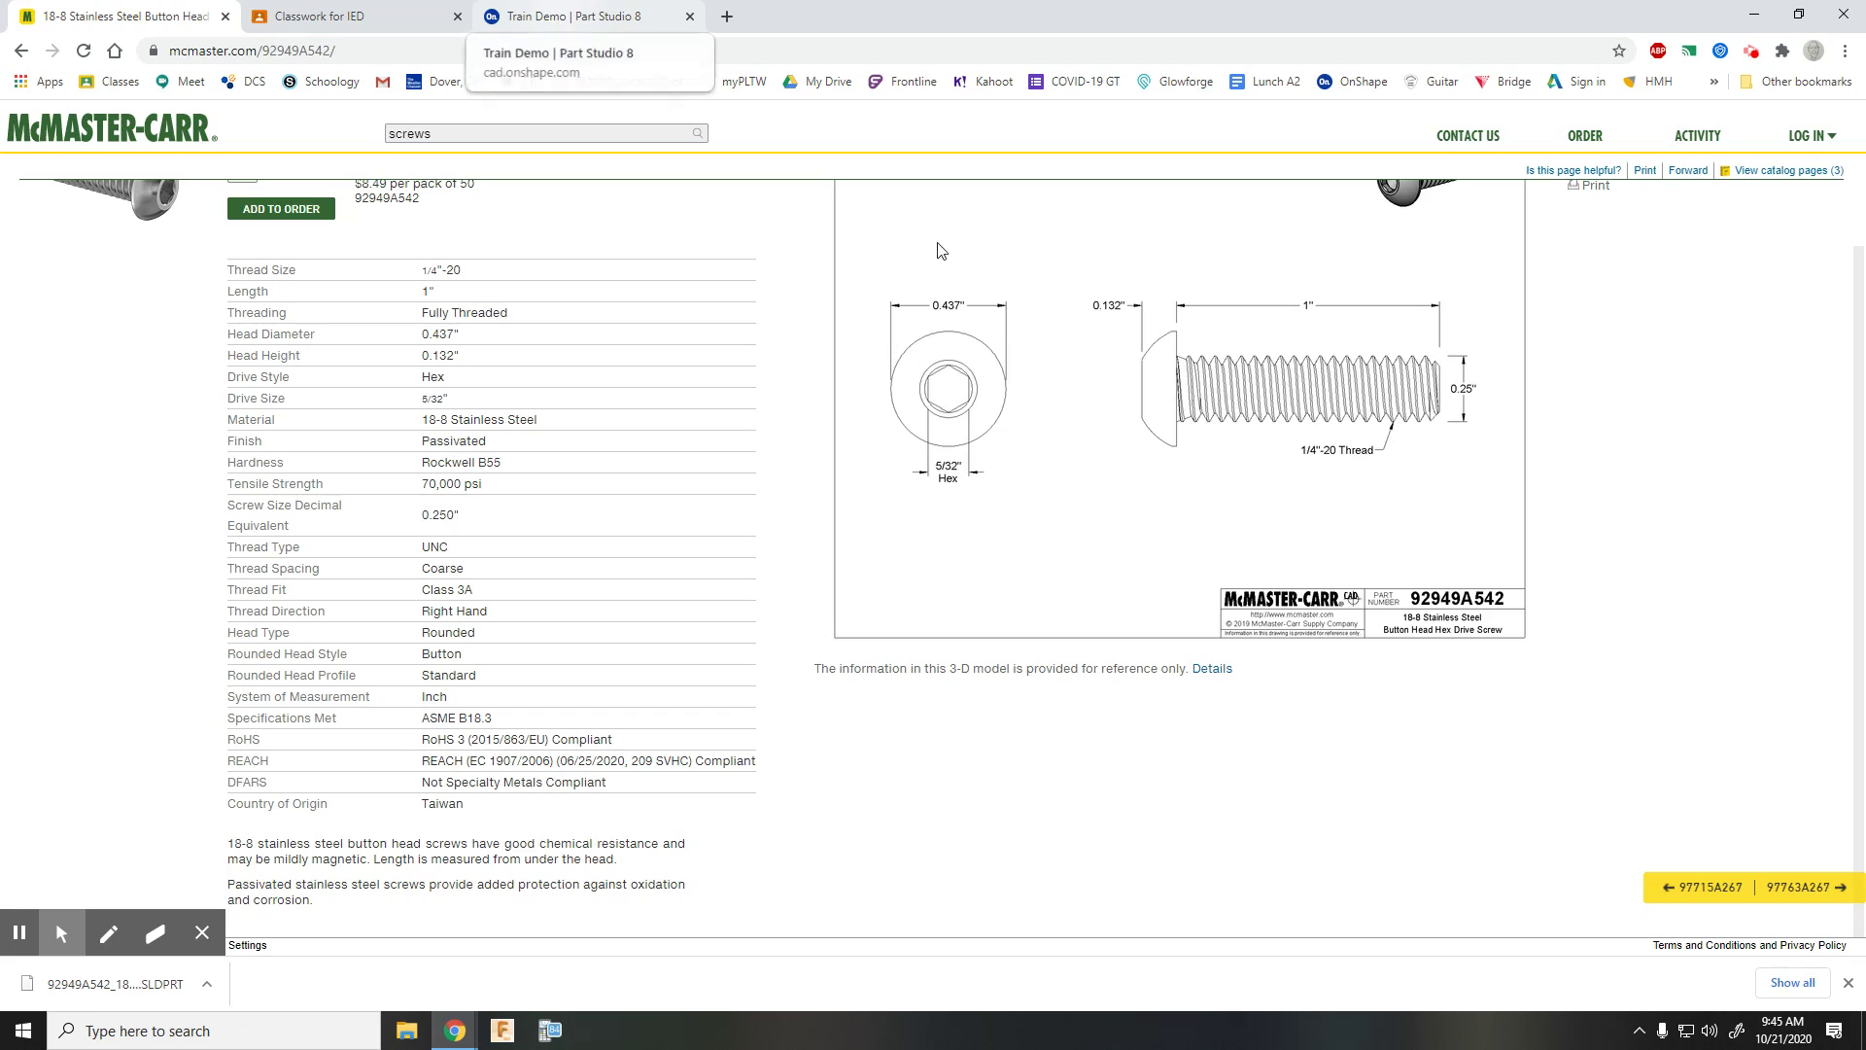
pyautogui.scroll(1, 977, 493)
# - Go to the Train Demo document's Part Studio 8 and bring up the insert-new-element list
pyautogui.click(630, 12)
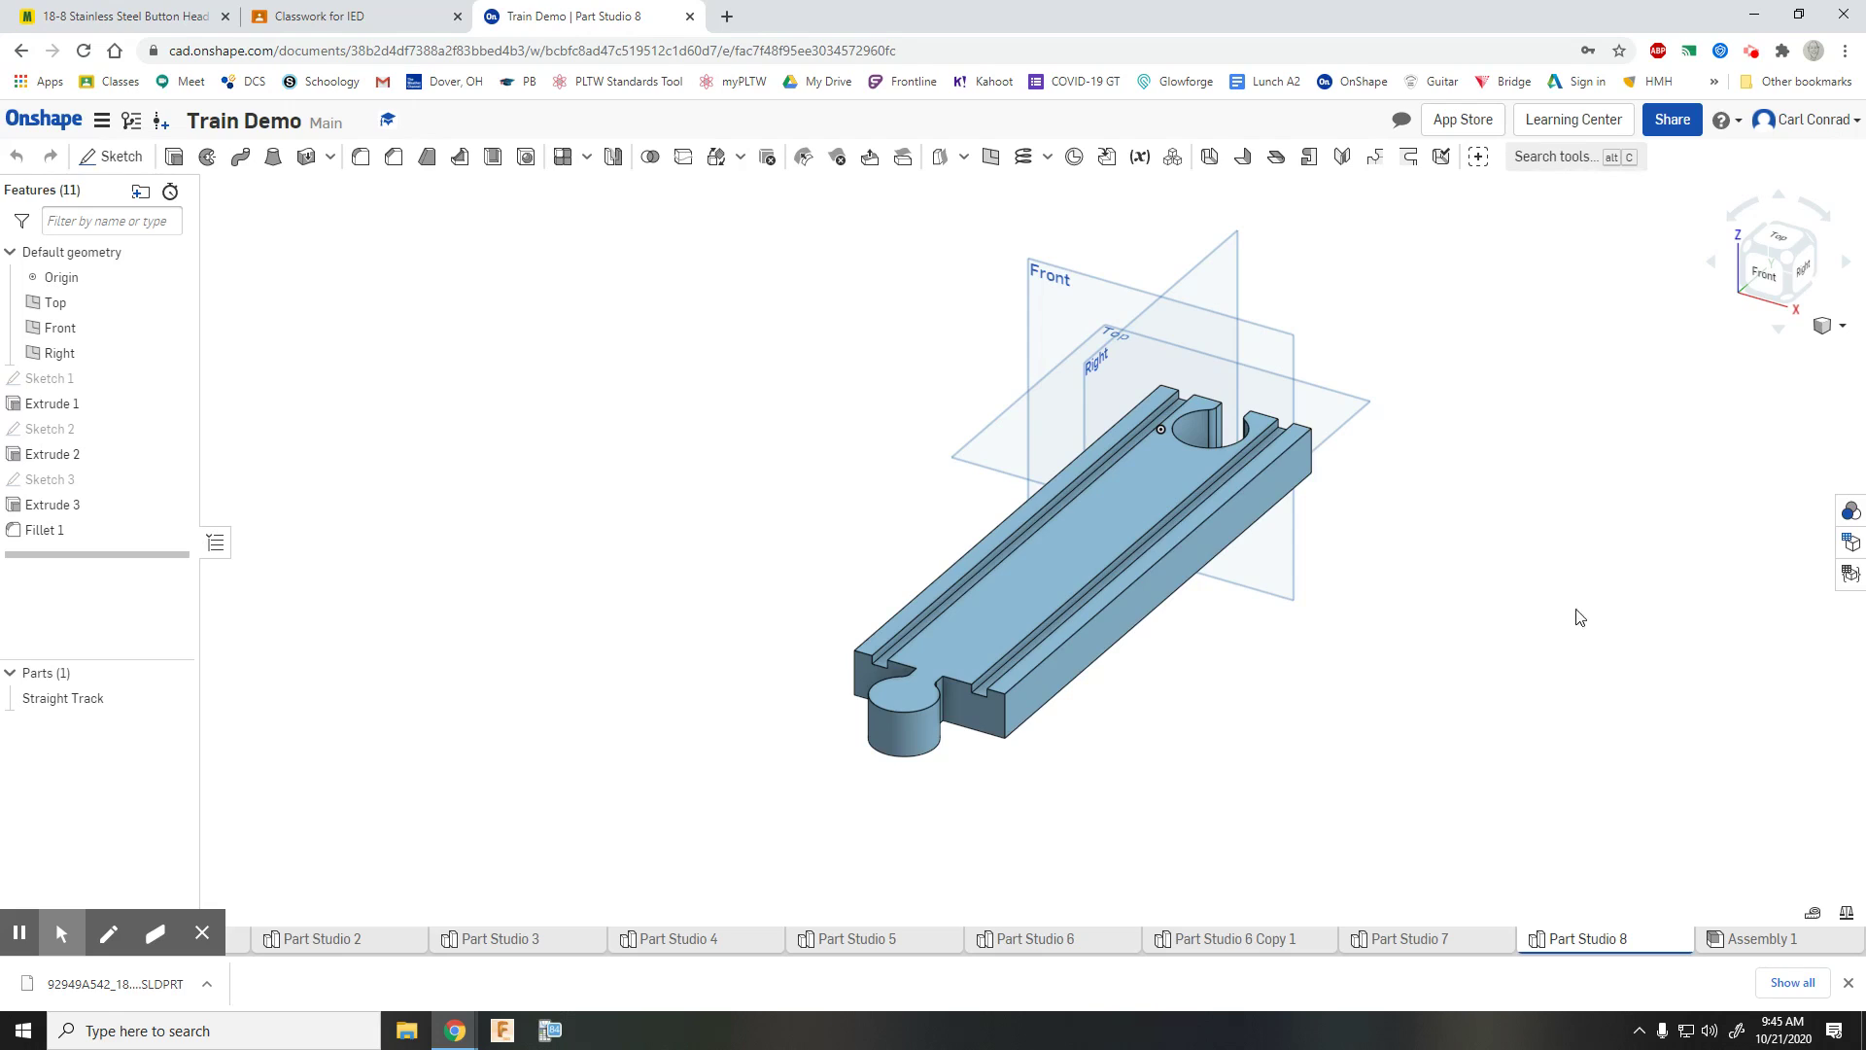
pyautogui.moveTo(114, 887)
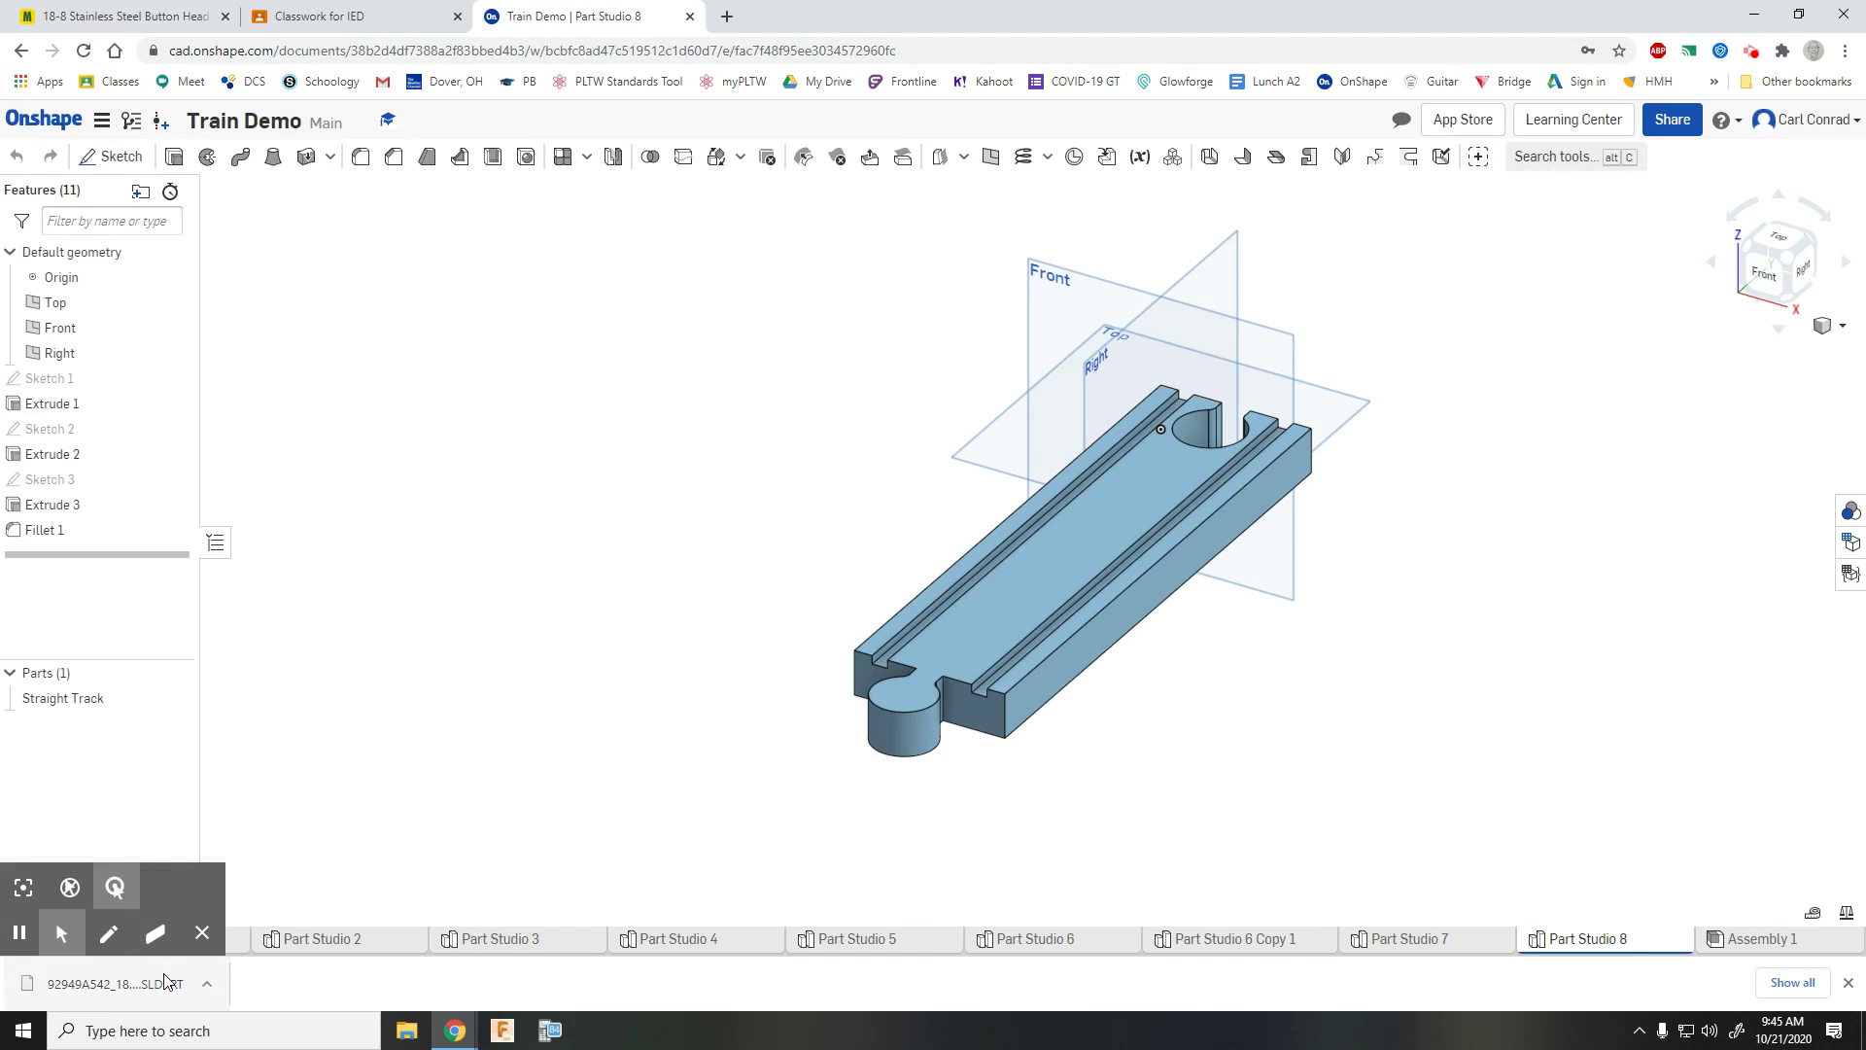
pyautogui.click(202, 935)
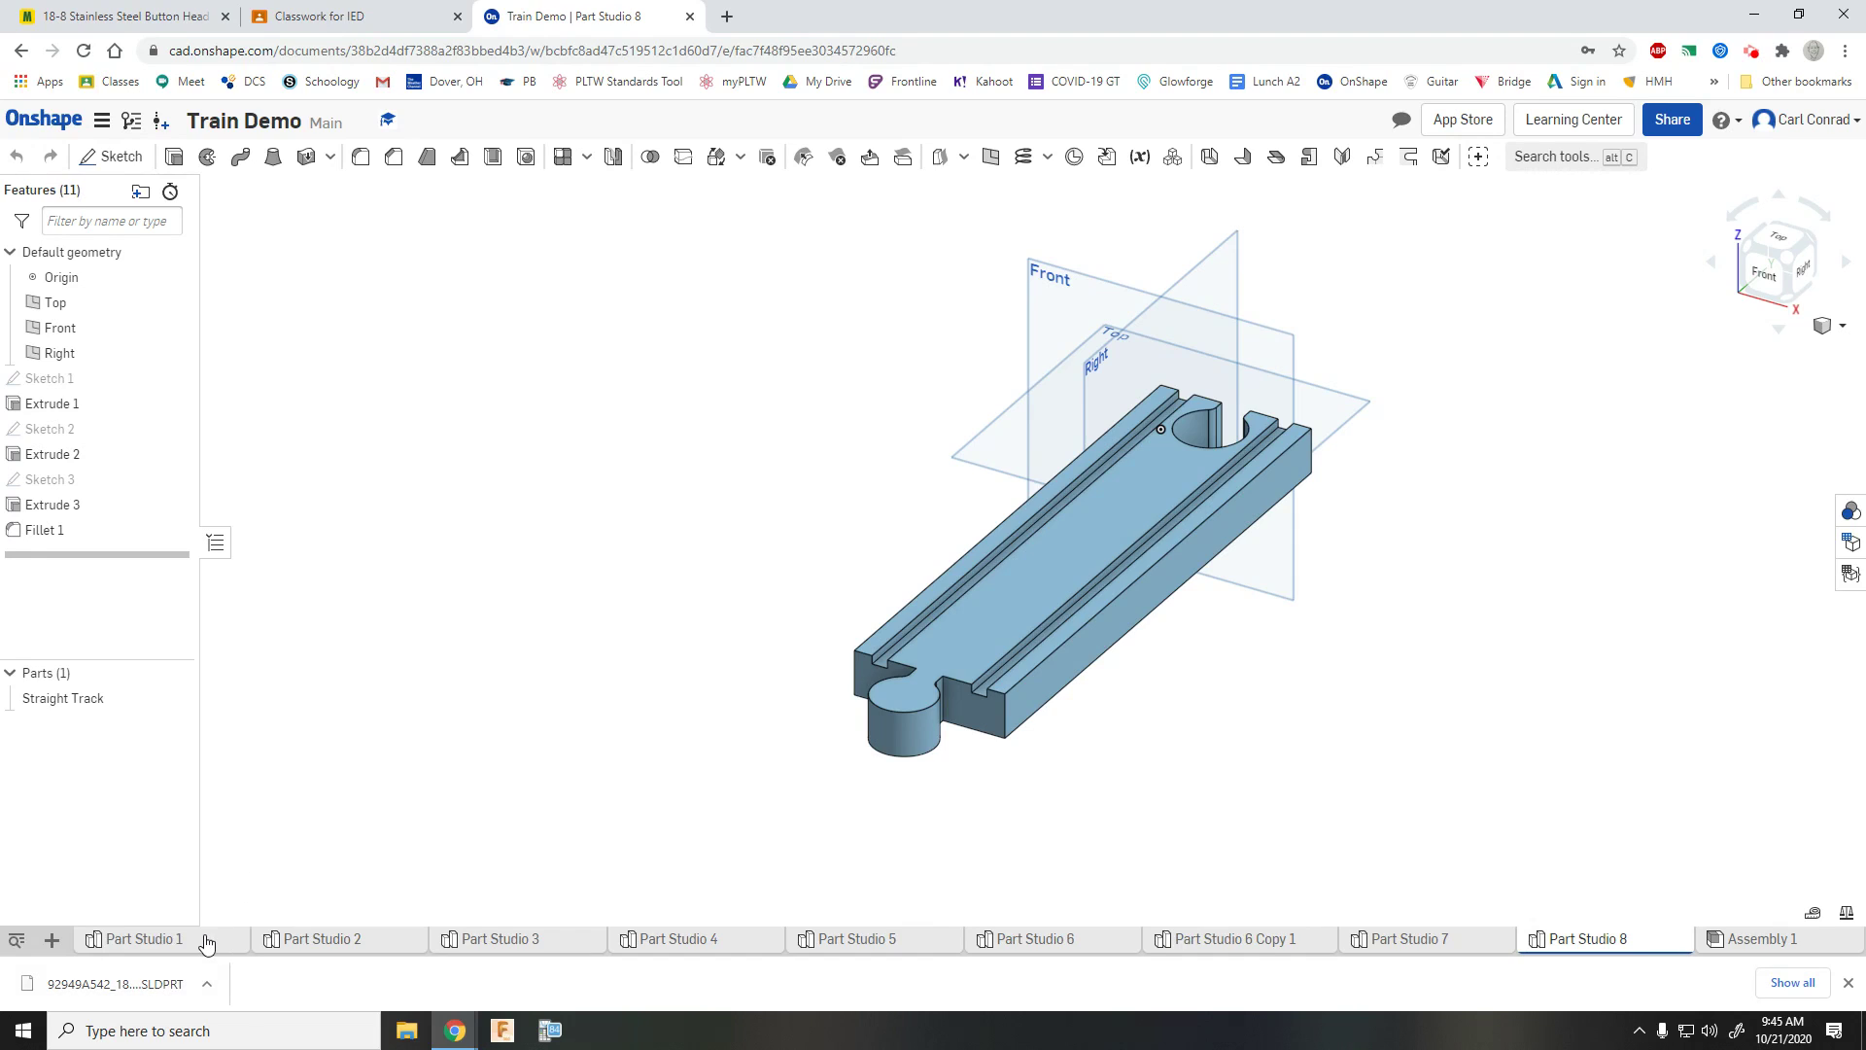
pyautogui.click(52, 943)
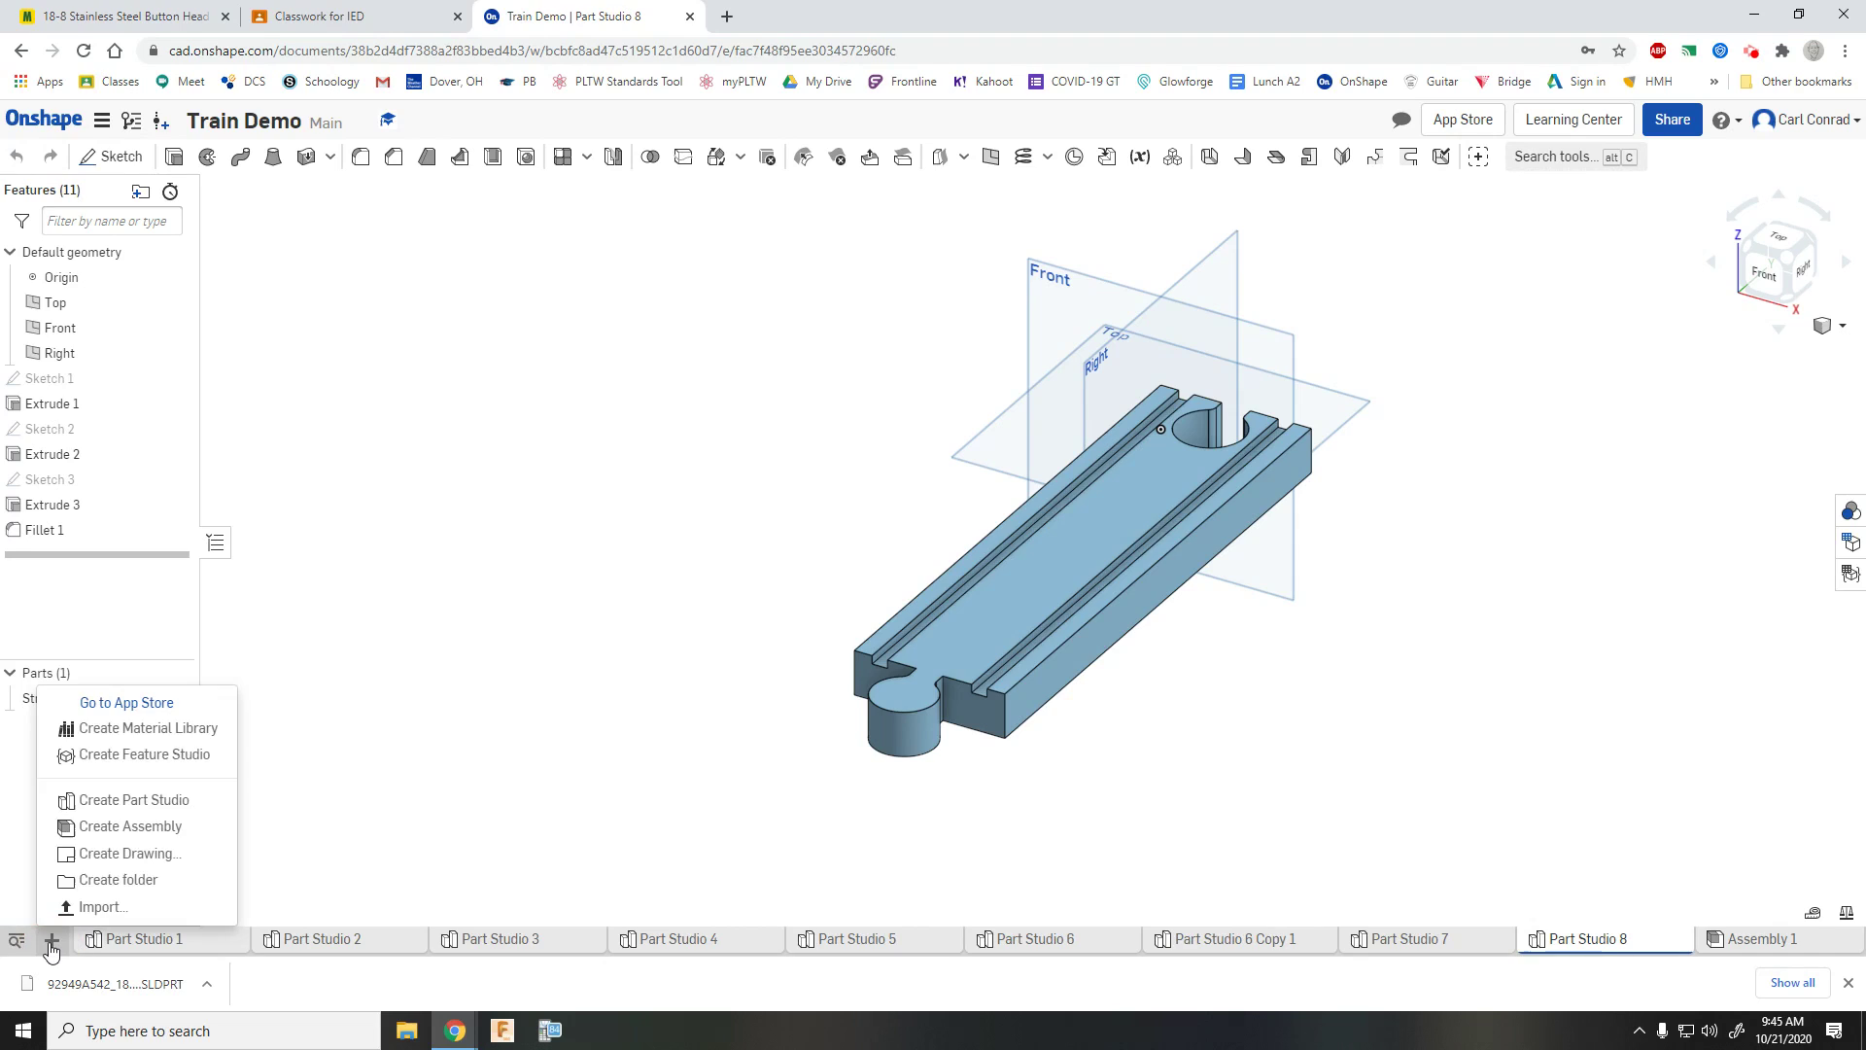
# - Import '92949A542_18-8 SS BUTTON HEAD HEX DRIVE SCREW.SLDPRT' as a composite part
pyautogui.click(94, 909)
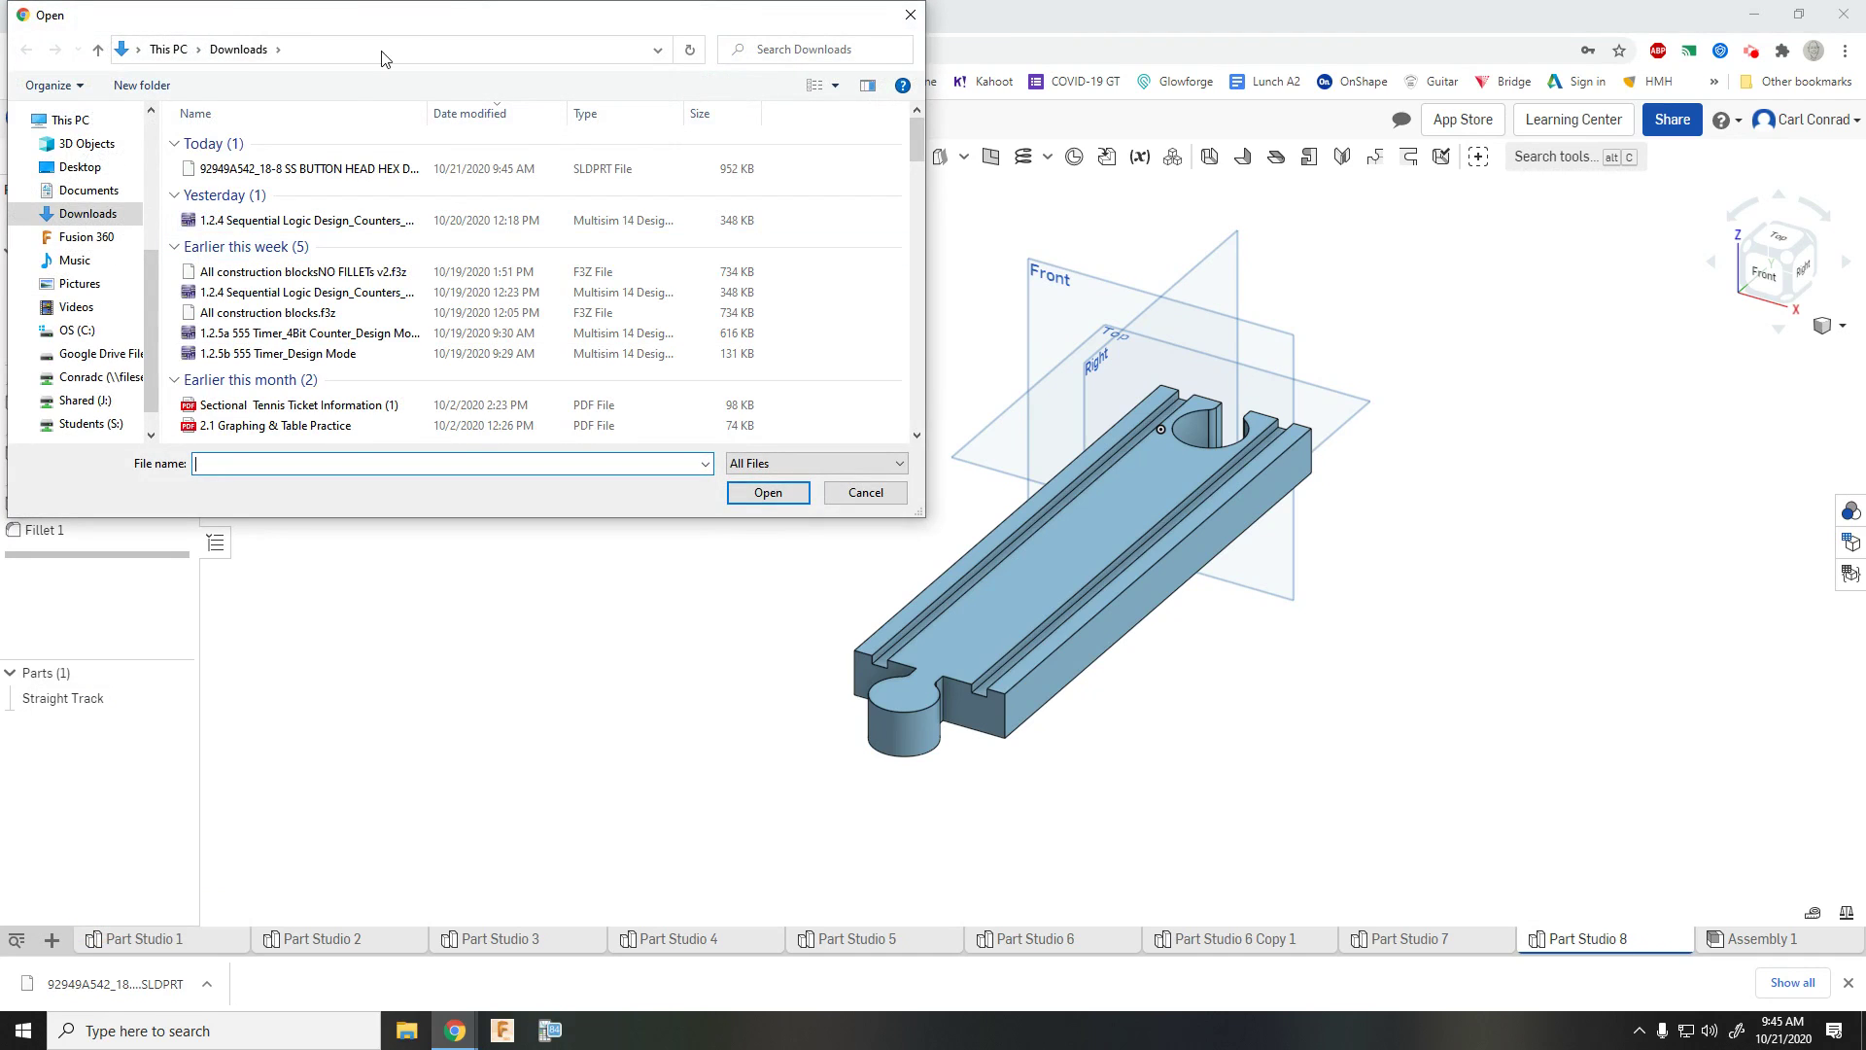
pyautogui.click(327, 172)
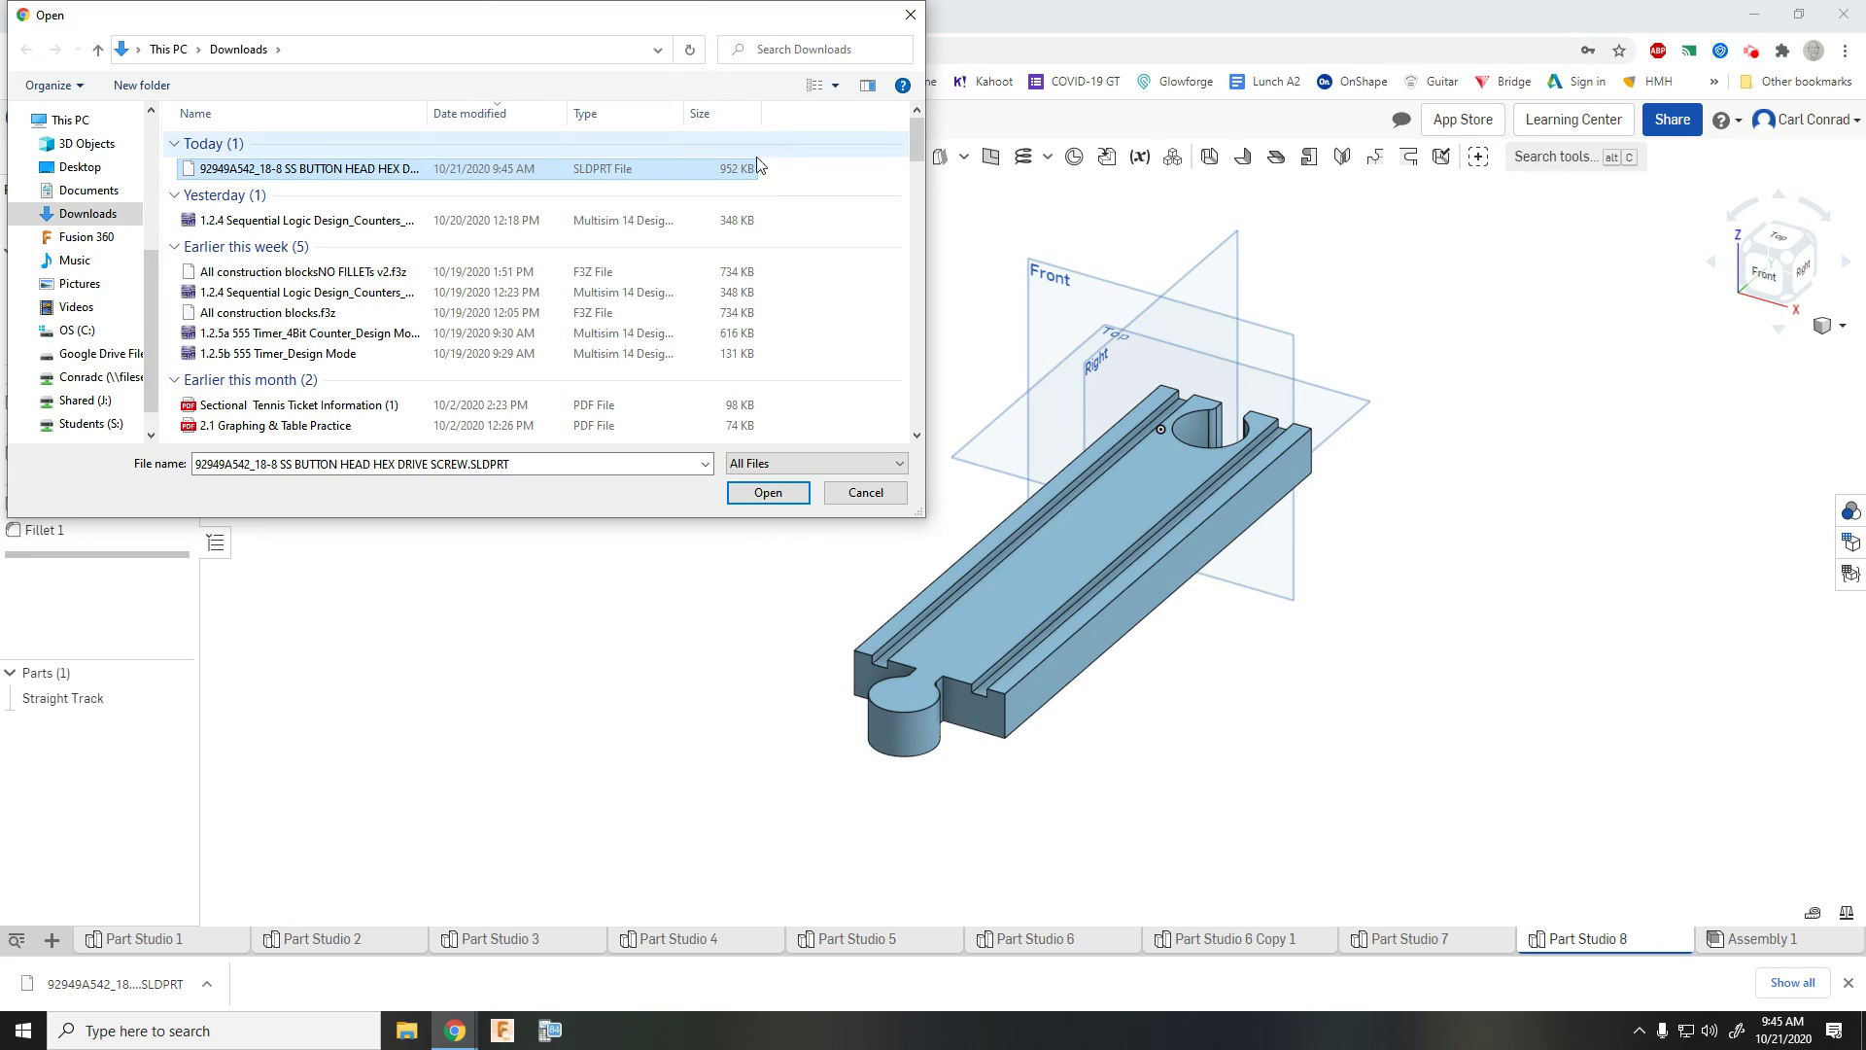
pyautogui.click(769, 494)
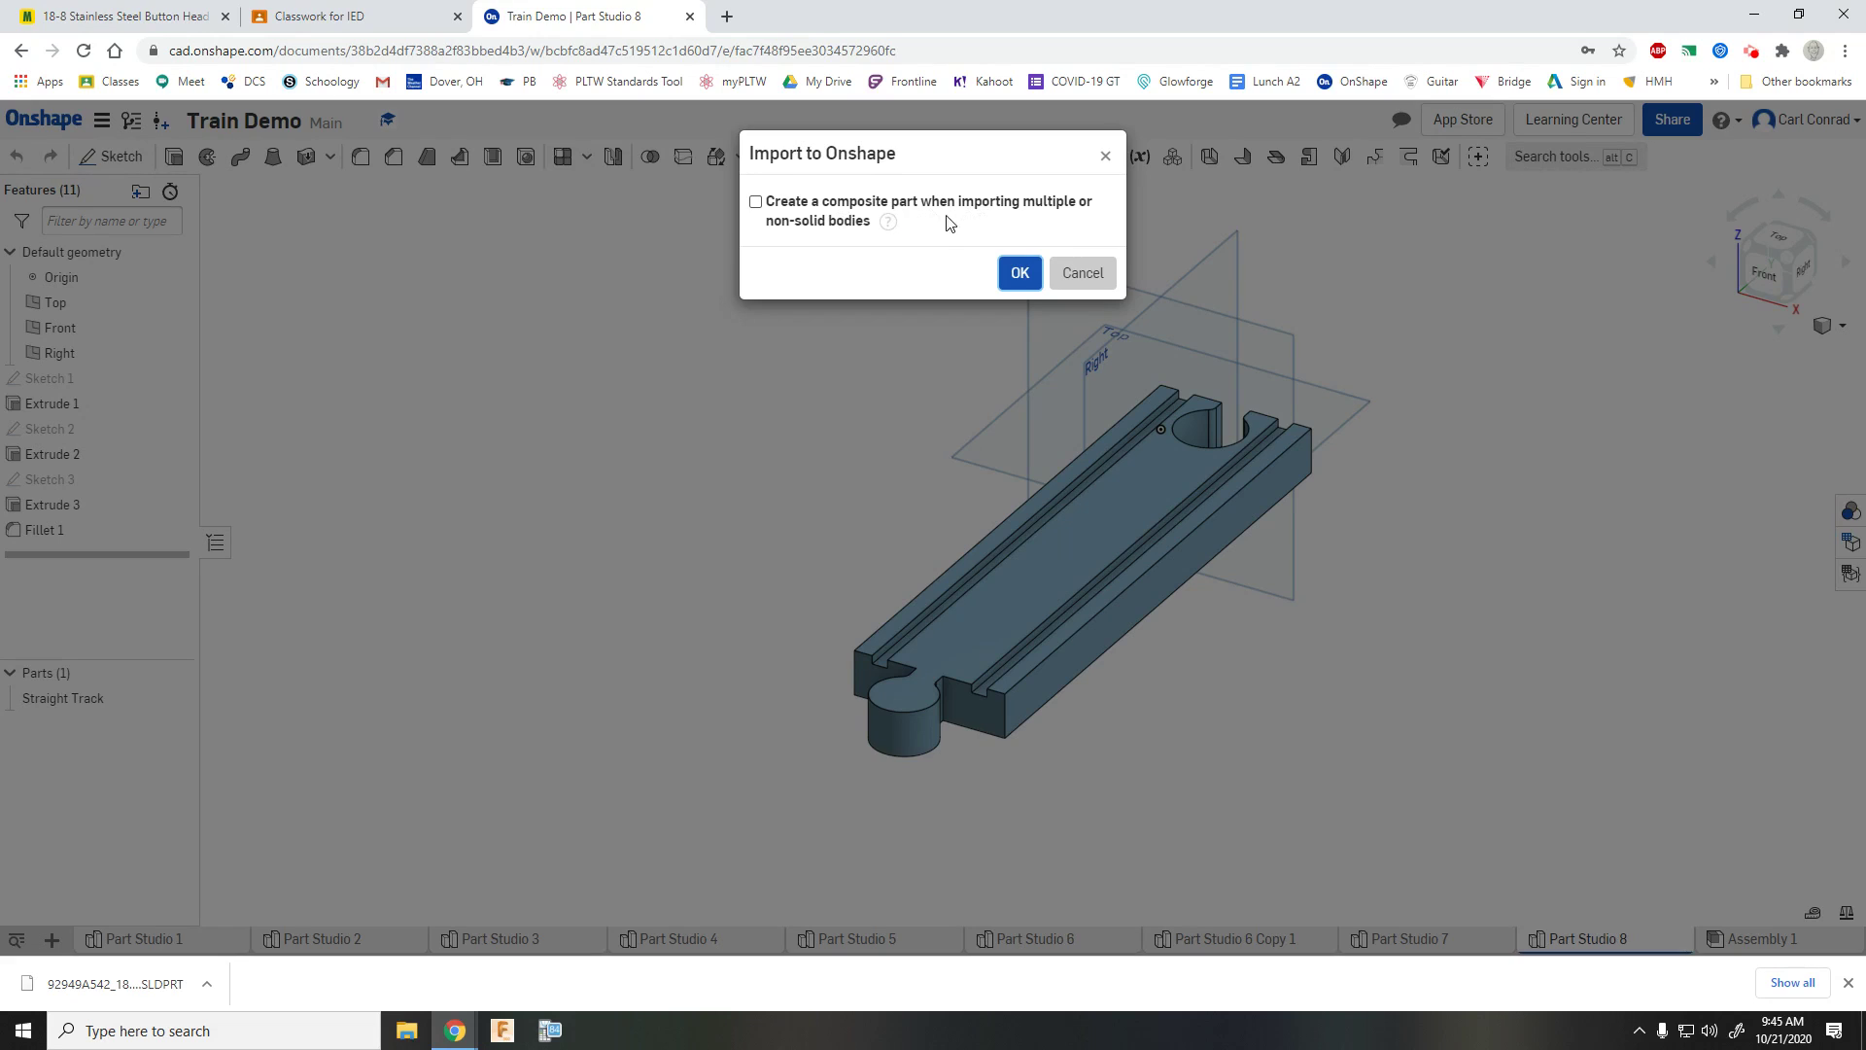
pyautogui.click(756, 205)
pyautogui.moveTo(1012, 283); pyautogui.dragTo(1594, 495)
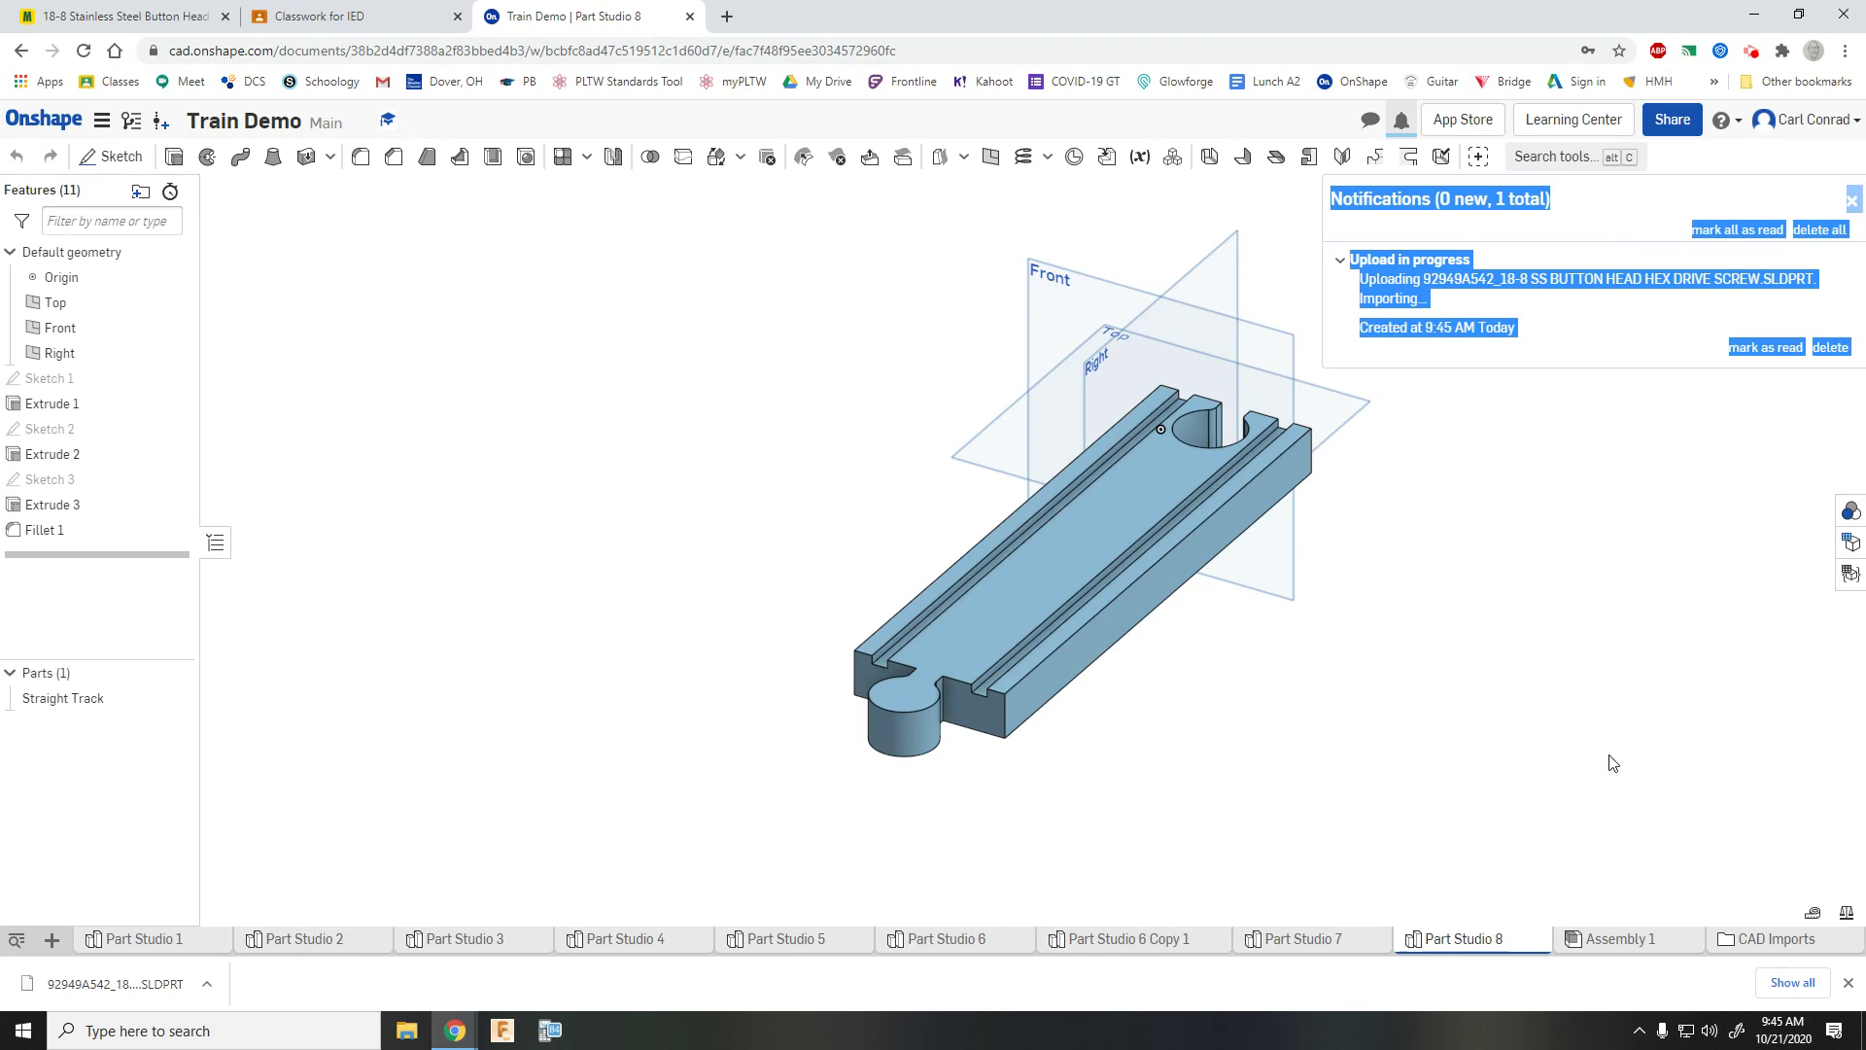
# - Inspect the imported screw in its Import 1 Part Studio, zooming and selecting its threaded face
pyautogui.moveTo(1789, 958)
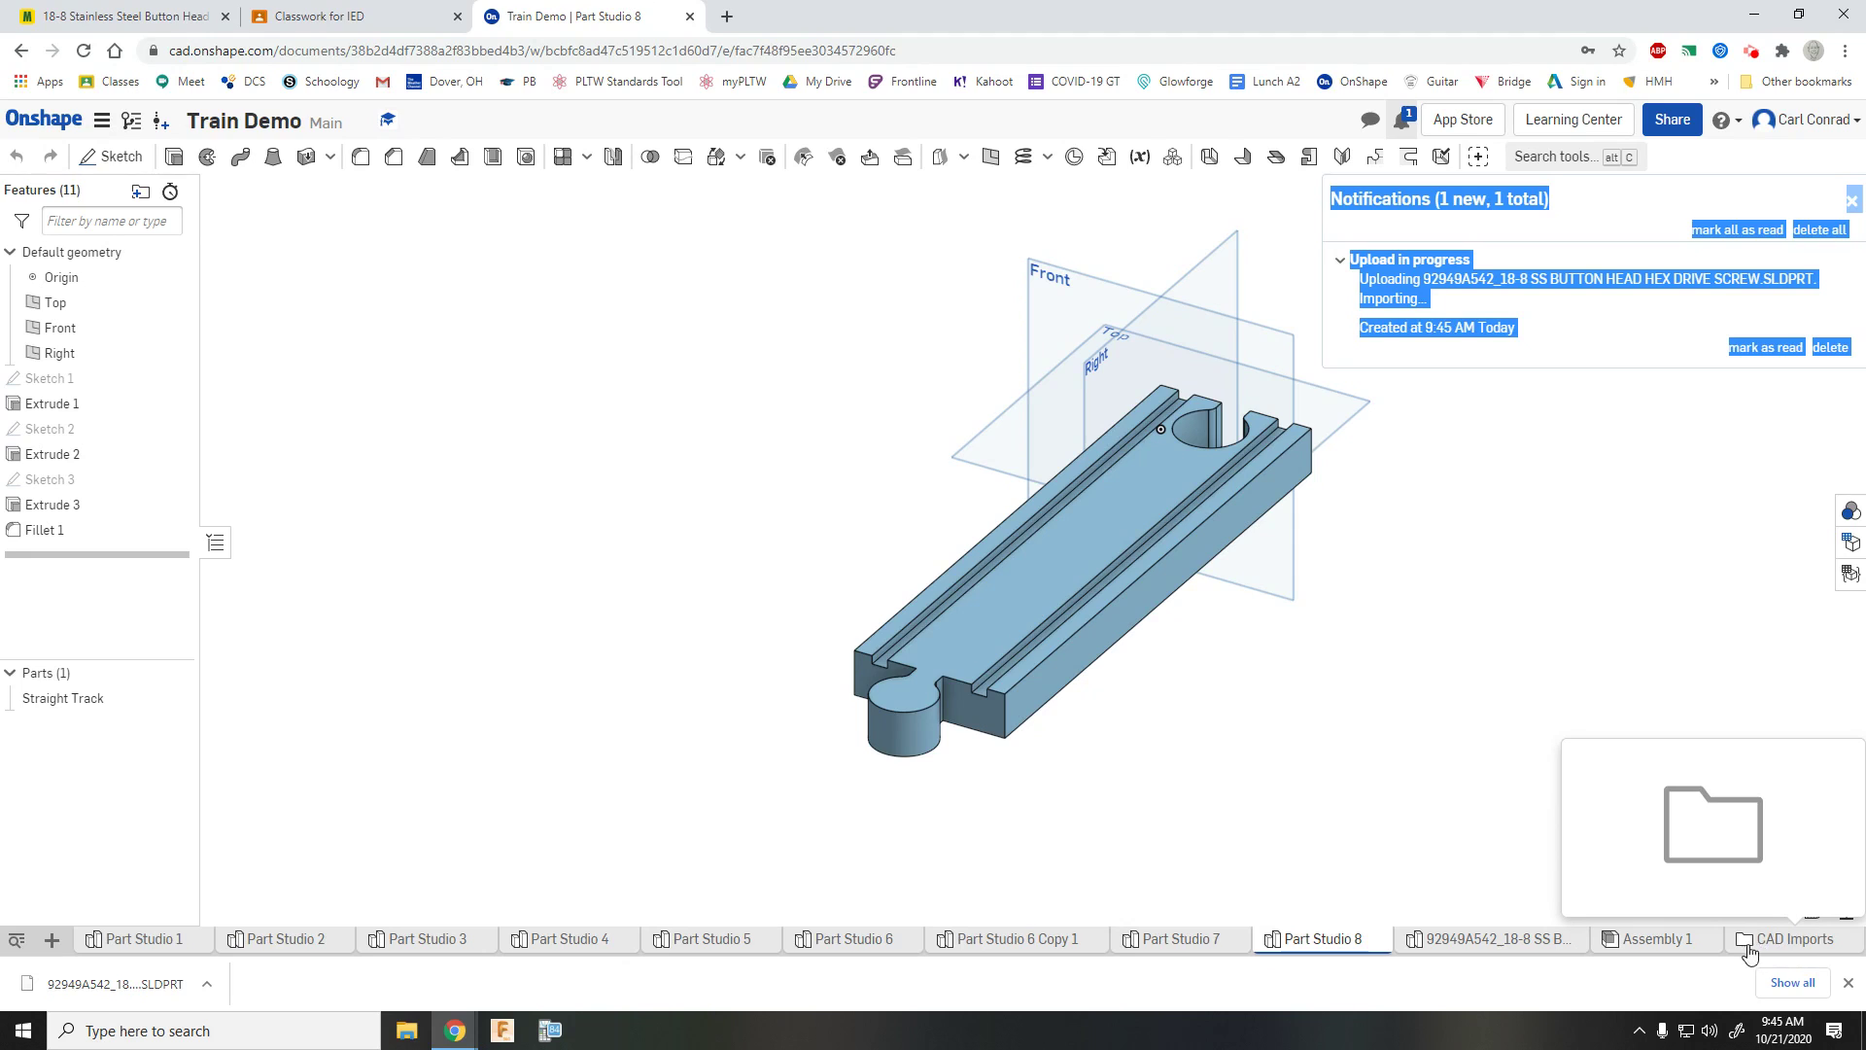
pyautogui.click(1458, 941)
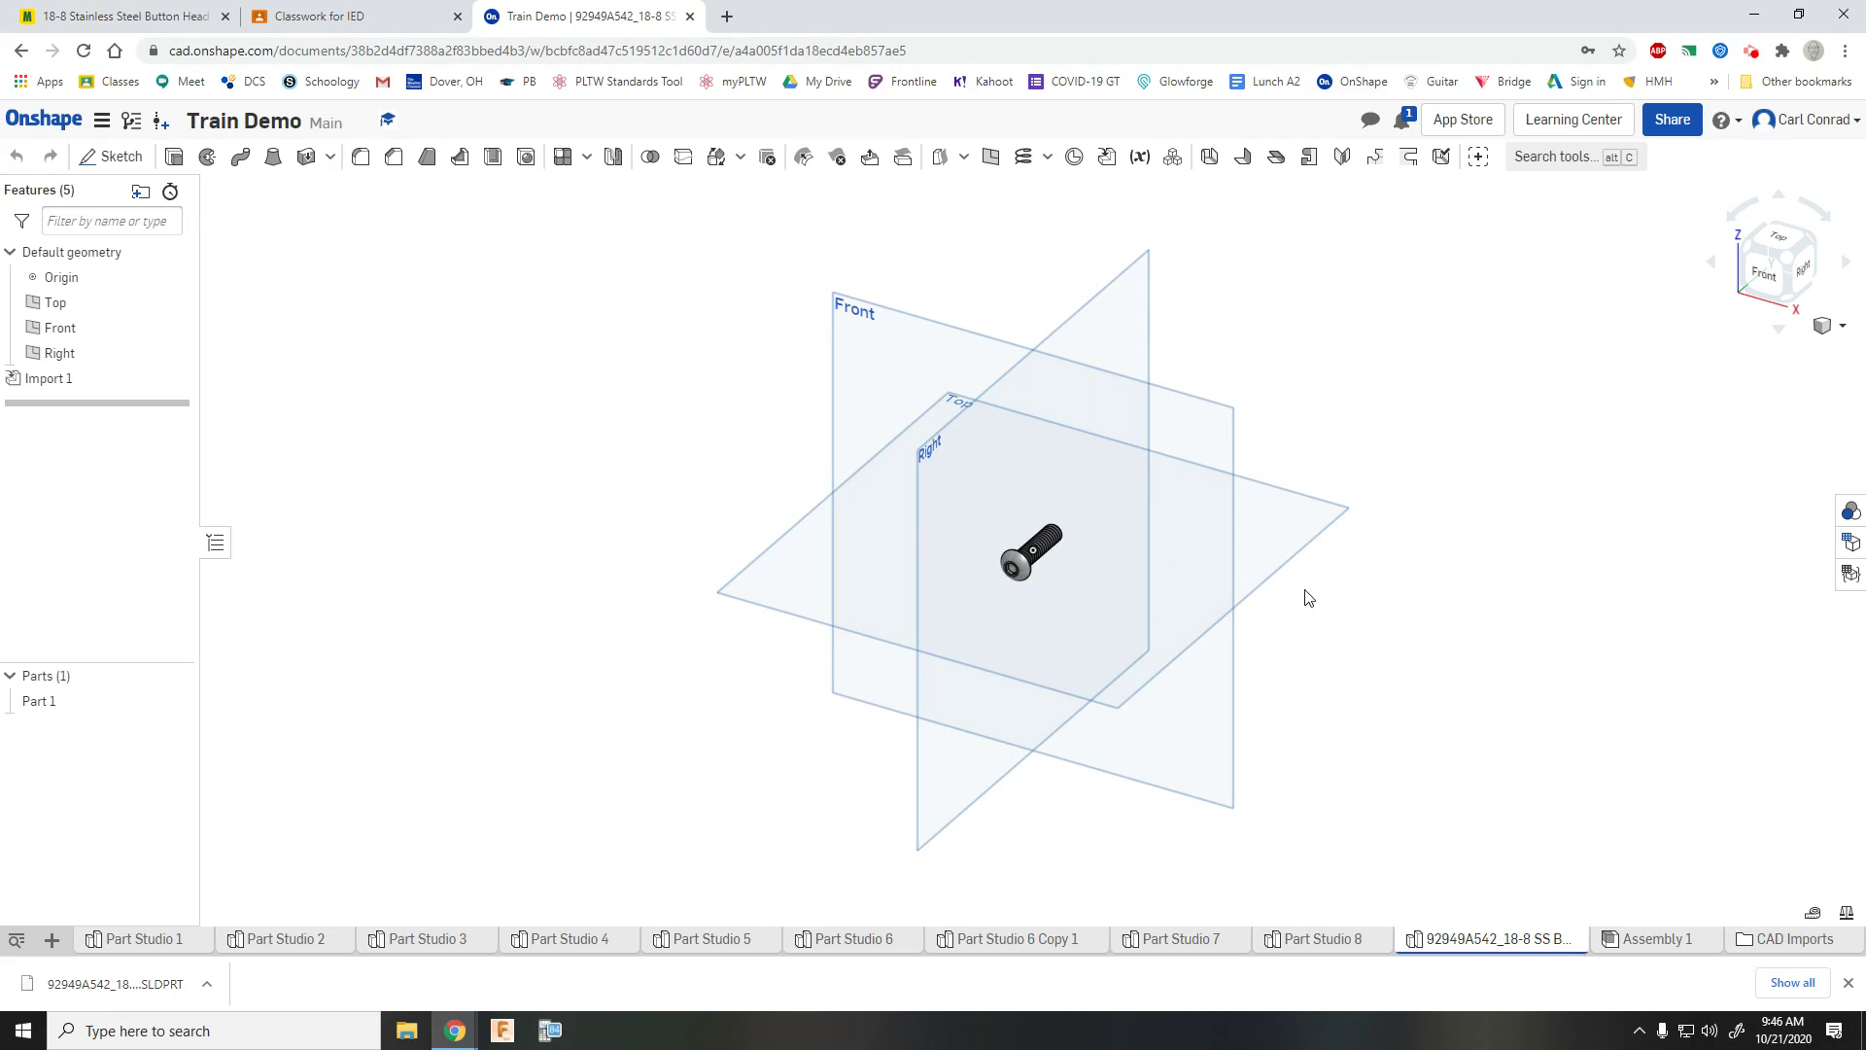
pyautogui.scroll(10, 1052, 562)
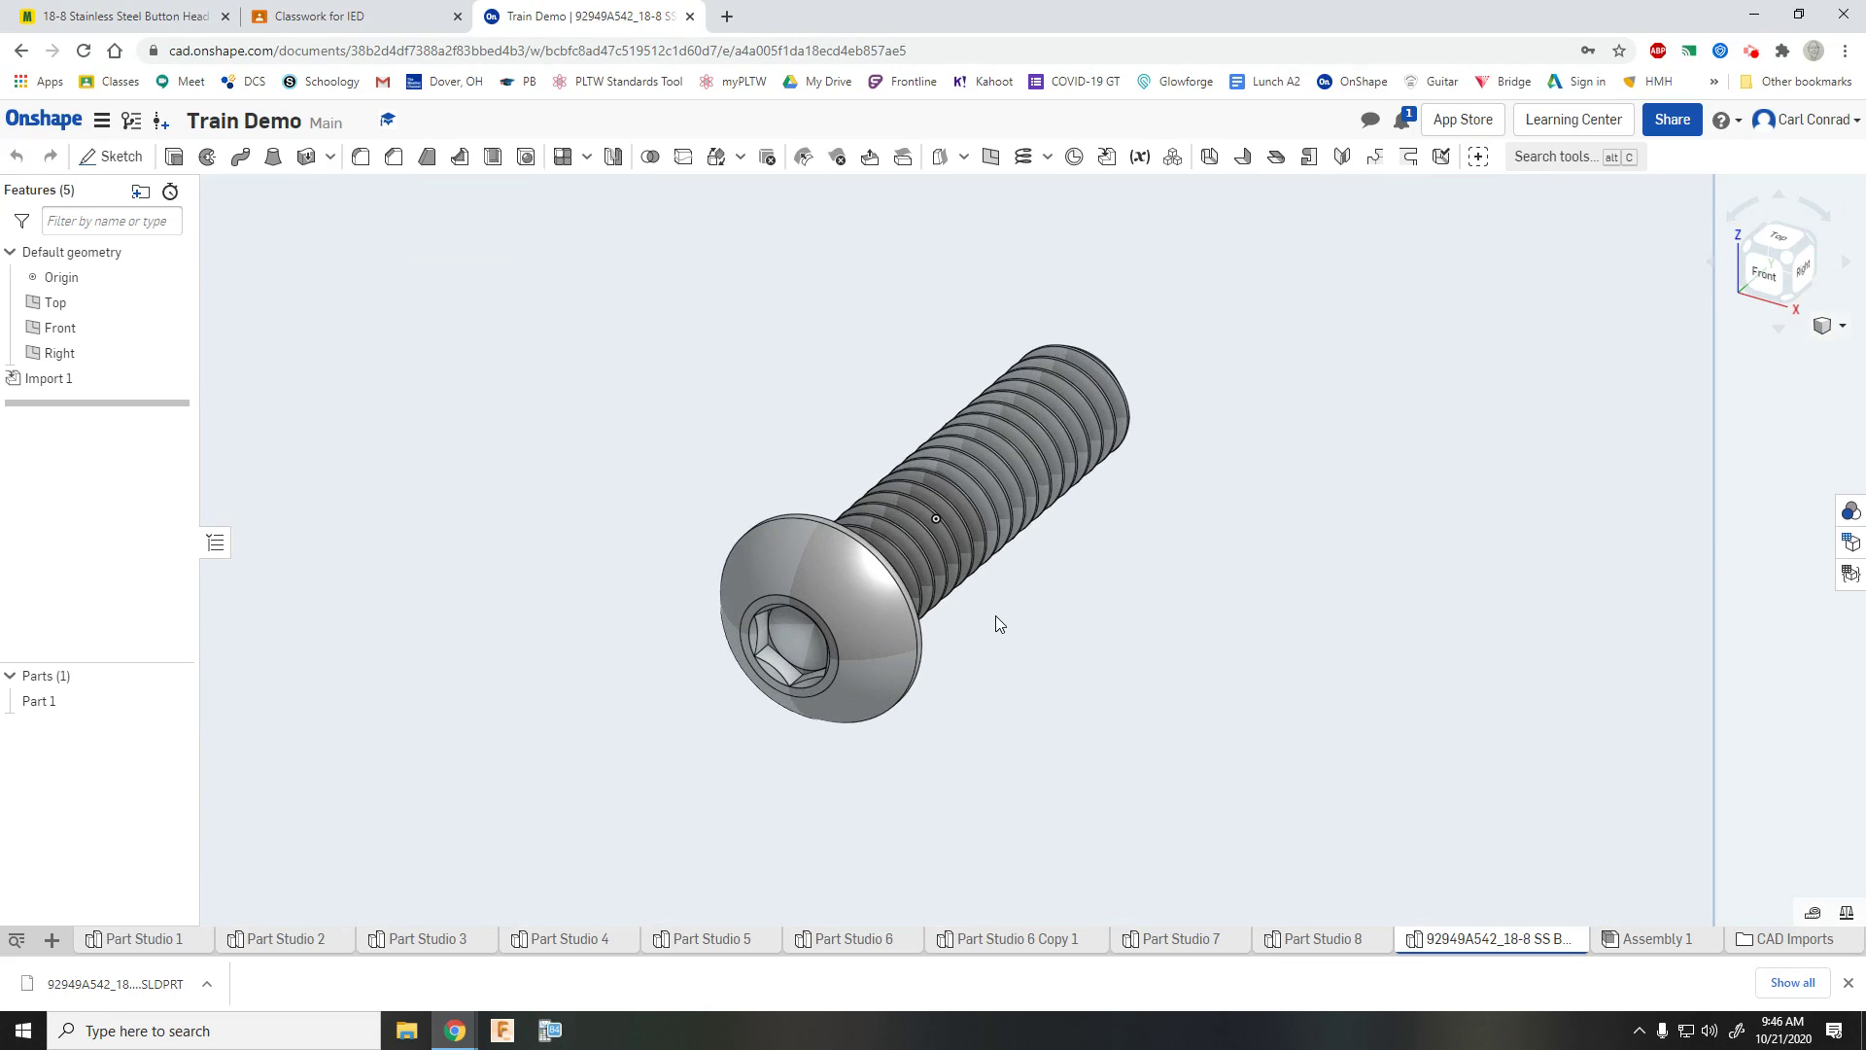
pyautogui.scroll(-5, 995, 621)
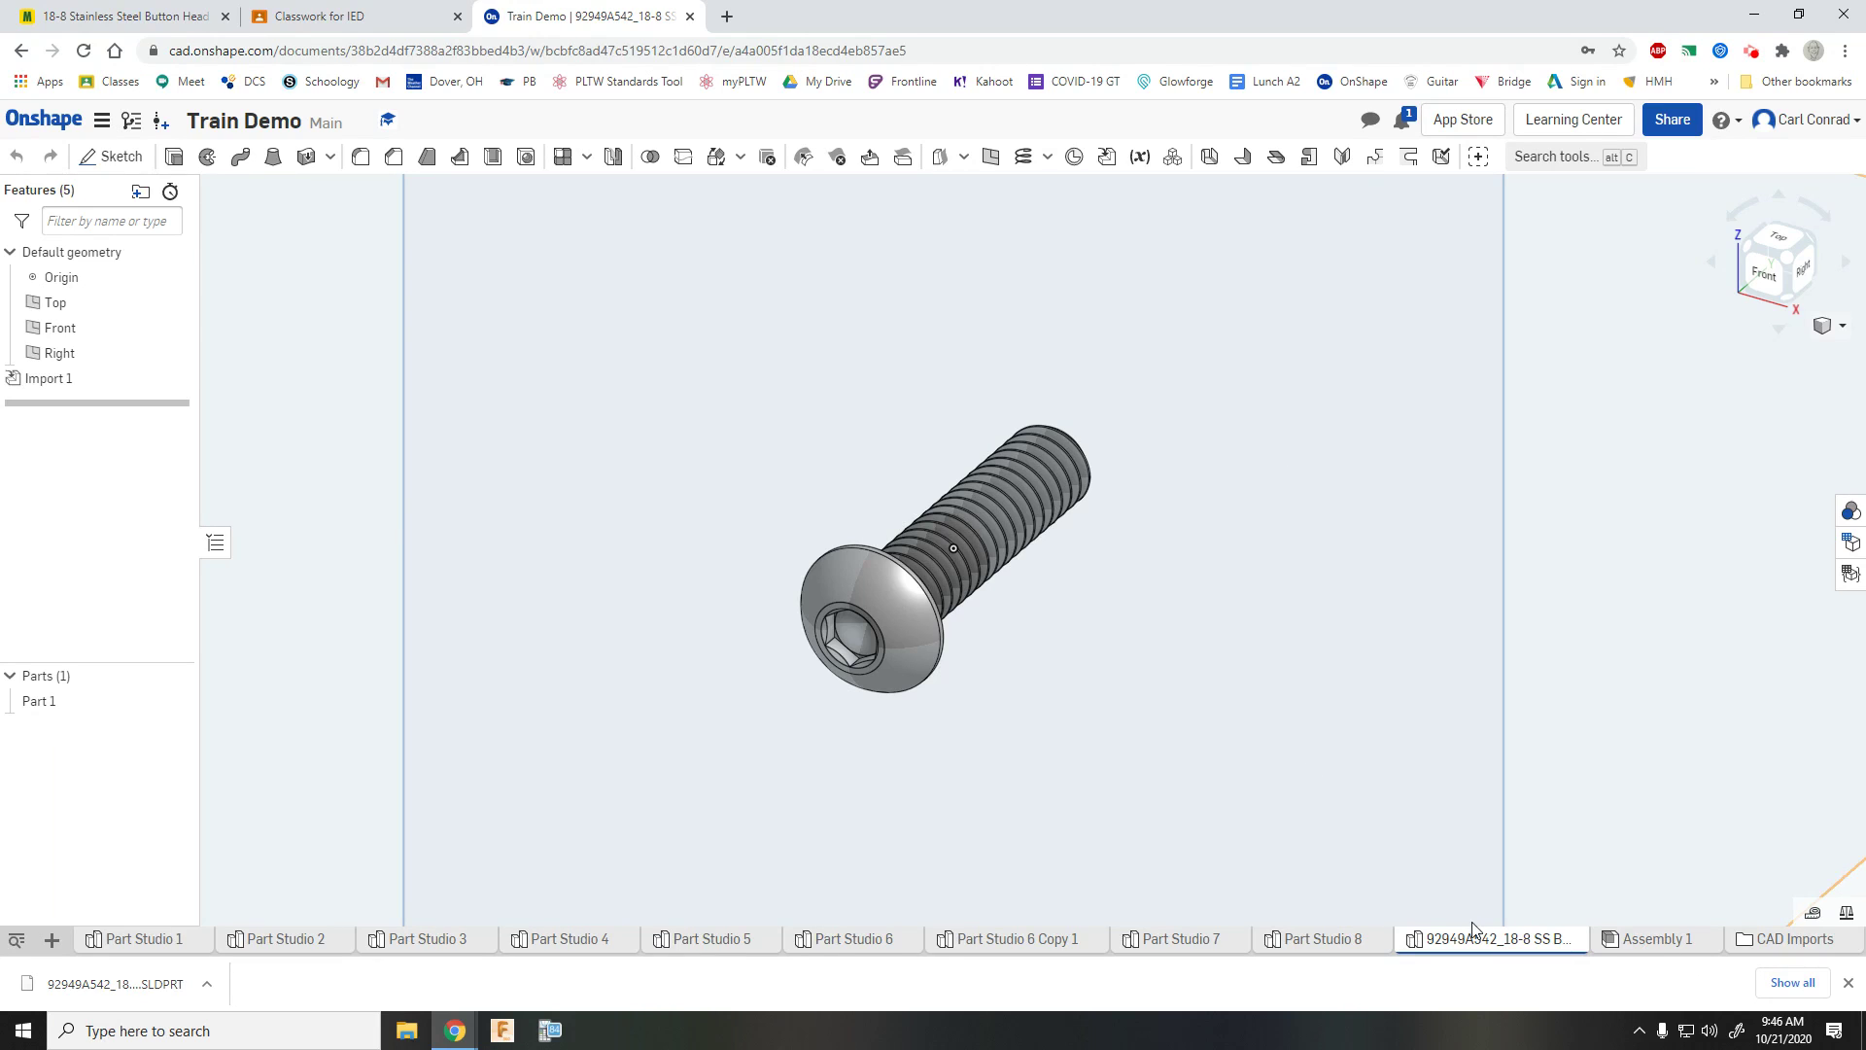
pyautogui.click(983, 574)
pyautogui.click(1019, 585)
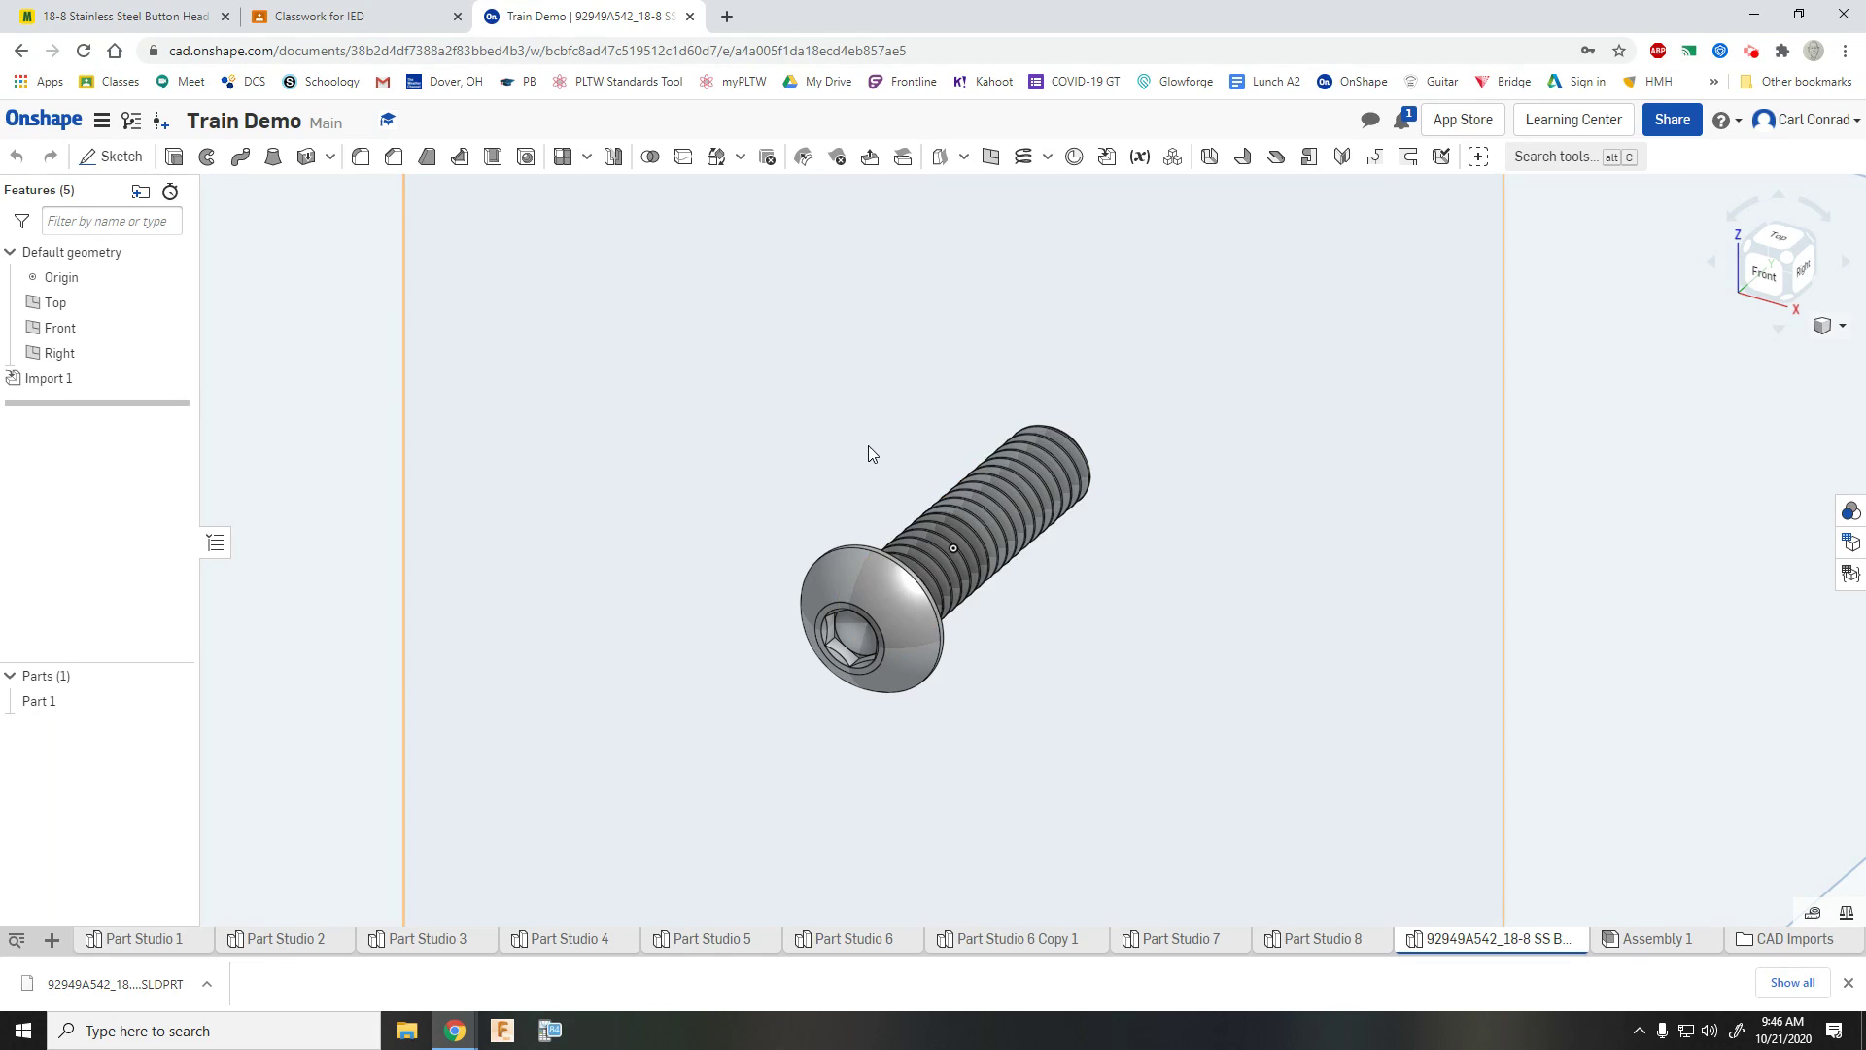
pyautogui.scroll(-3, 771, 511)
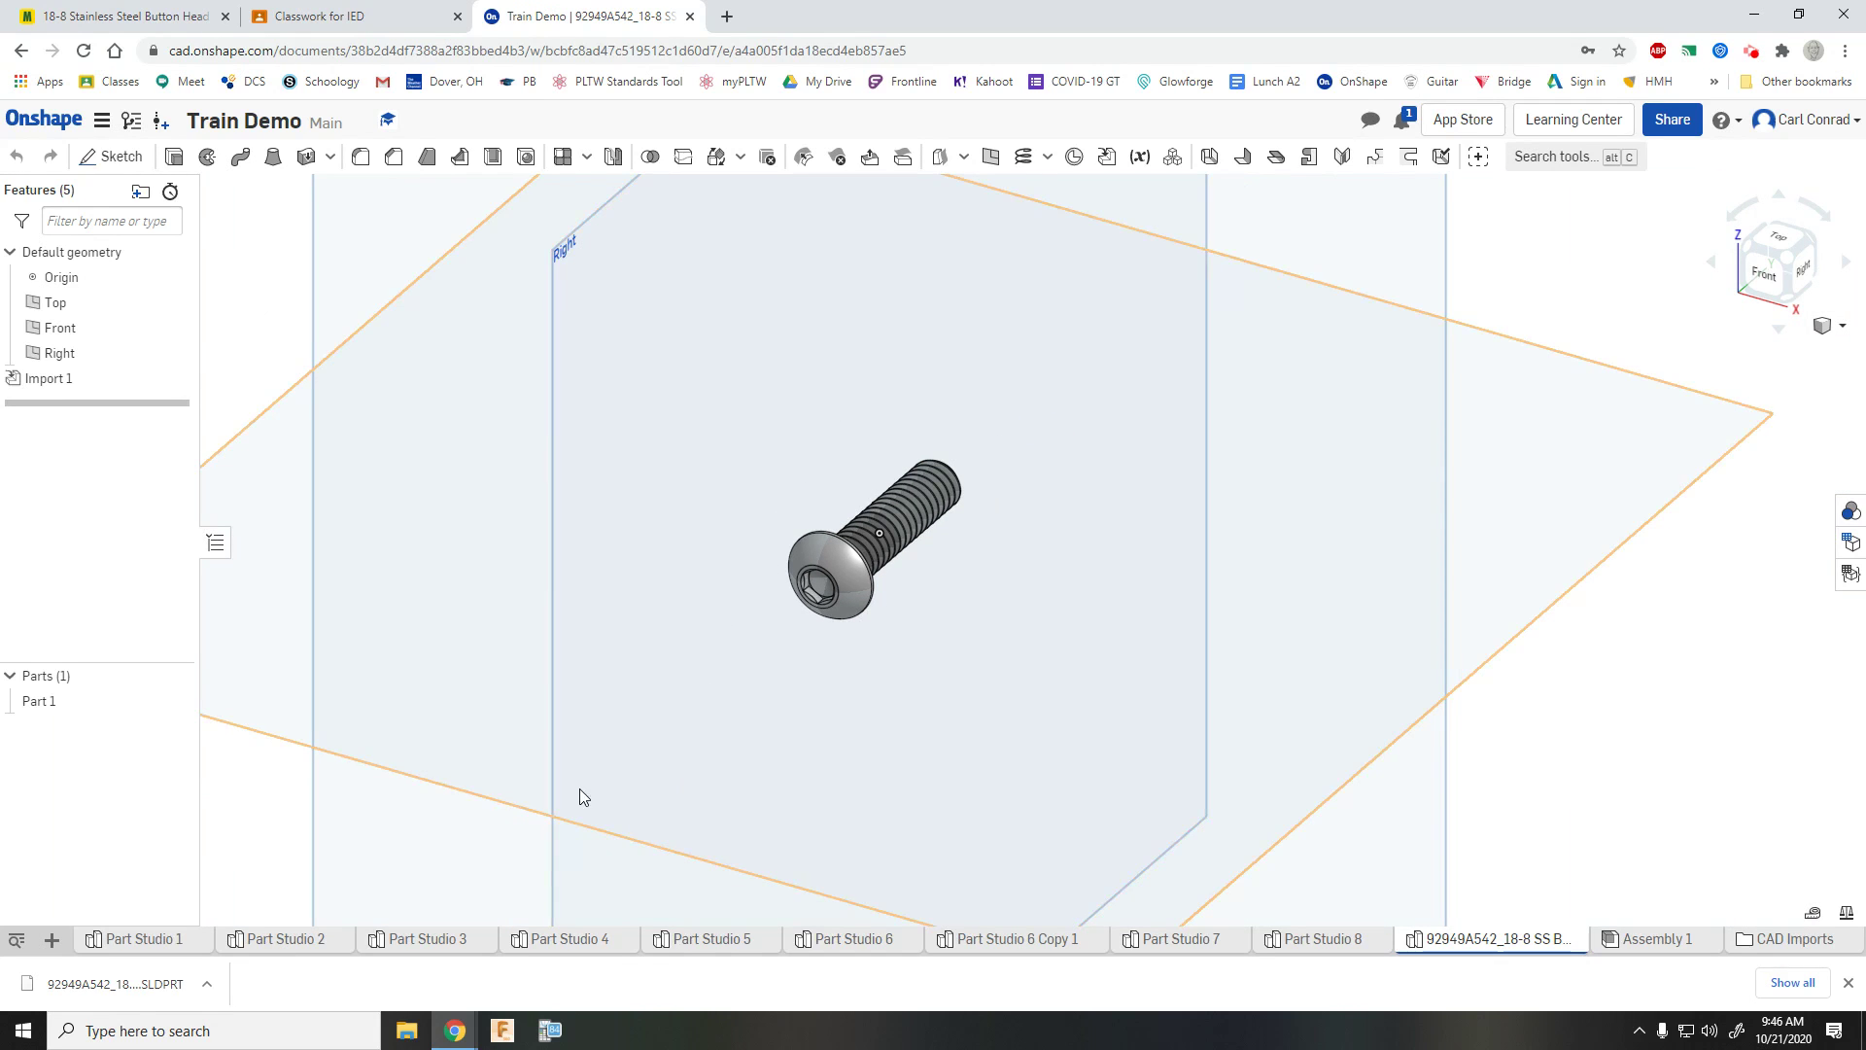